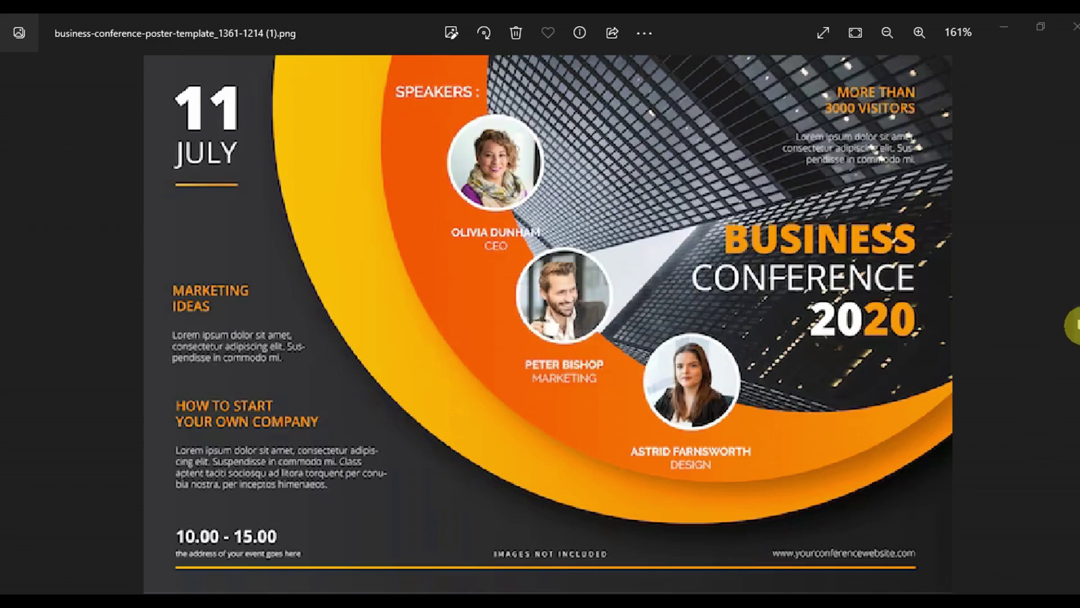
Advance Photos to the music event poster, then return to the browser's QR Code settings tab.
{"action": "left_click", "coordinate": [1075, 321]}
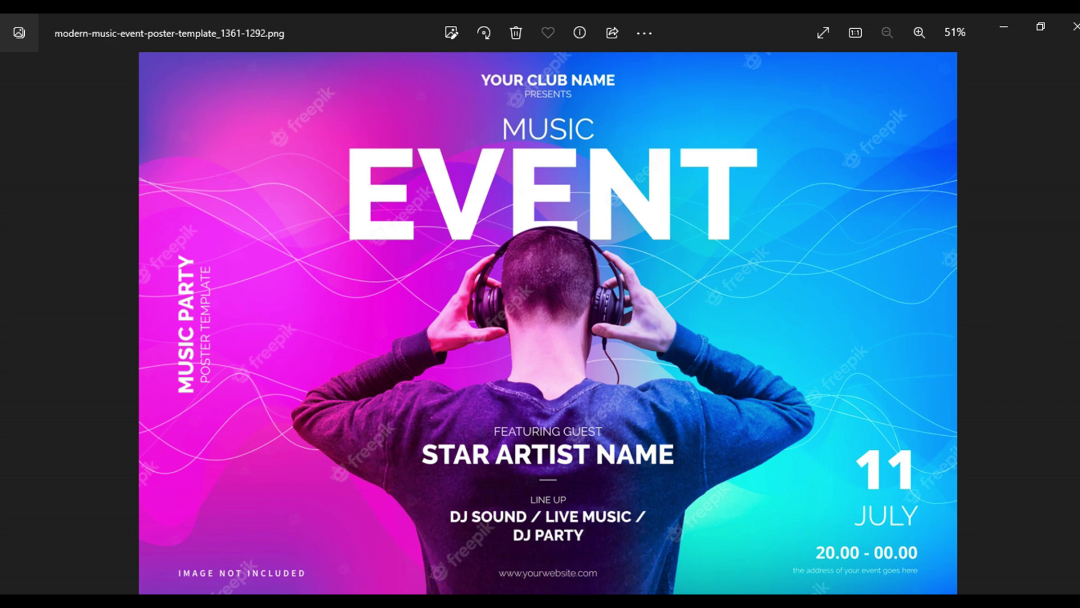
{"action": "key", "text": "alt+Tab"}
{"action": "left_click", "coordinate": [220, 22]}
Replace the old event title 'sdsd' with 'Music Event' after checking the poster.
{"action": "left_click", "coordinate": [98, 21]}
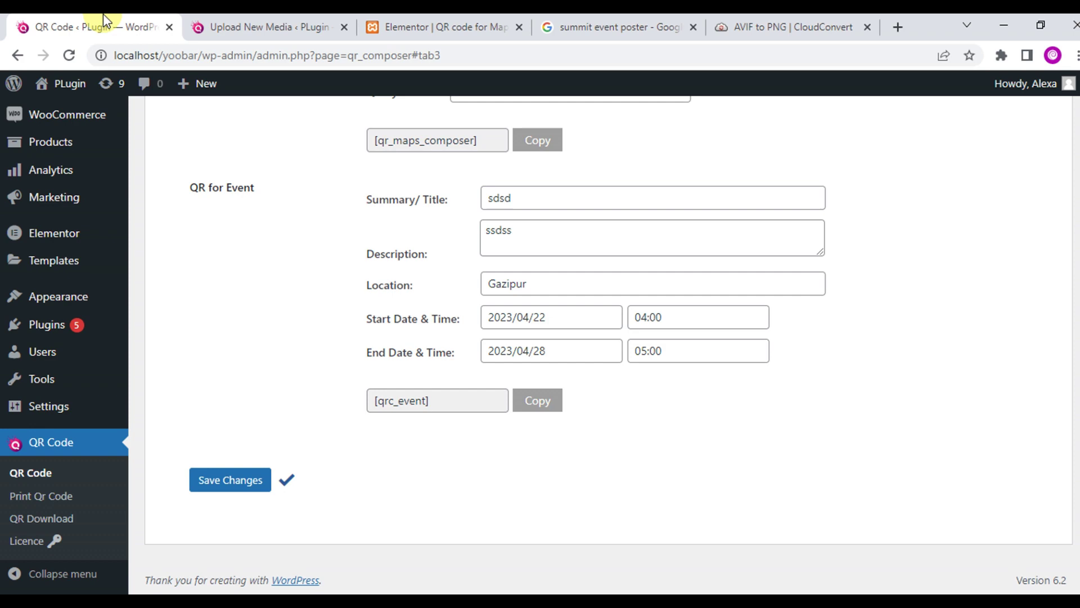
{"action": "scroll", "coordinate": [367, 280], "scroll_direction": "up", "scroll_amount": 2}
{"action": "left_click", "coordinate": [560, 282]}
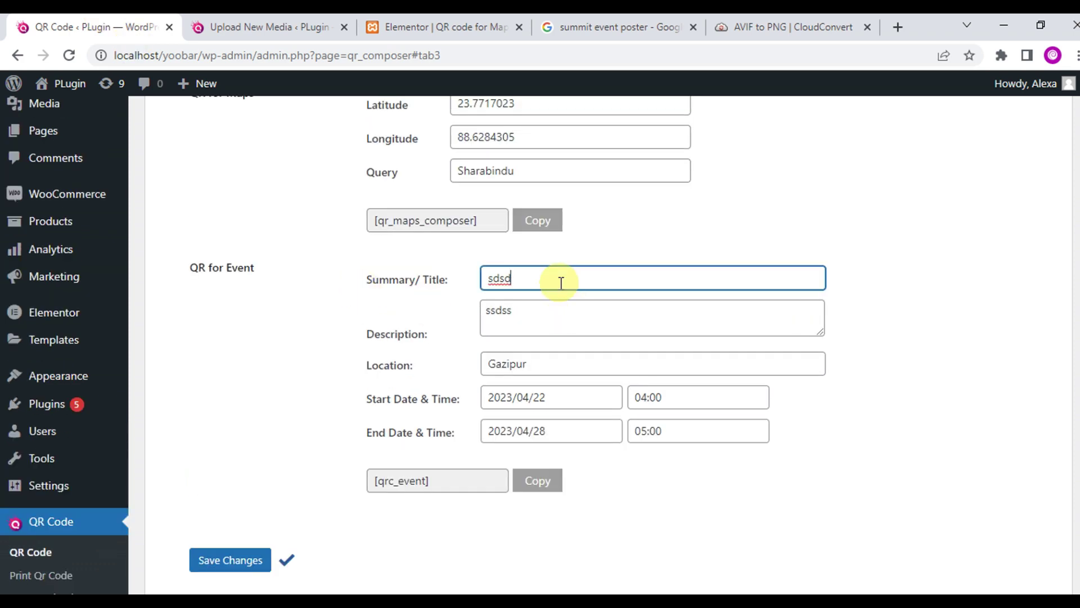
{"action": "left_click", "coordinate": [806, 600]}
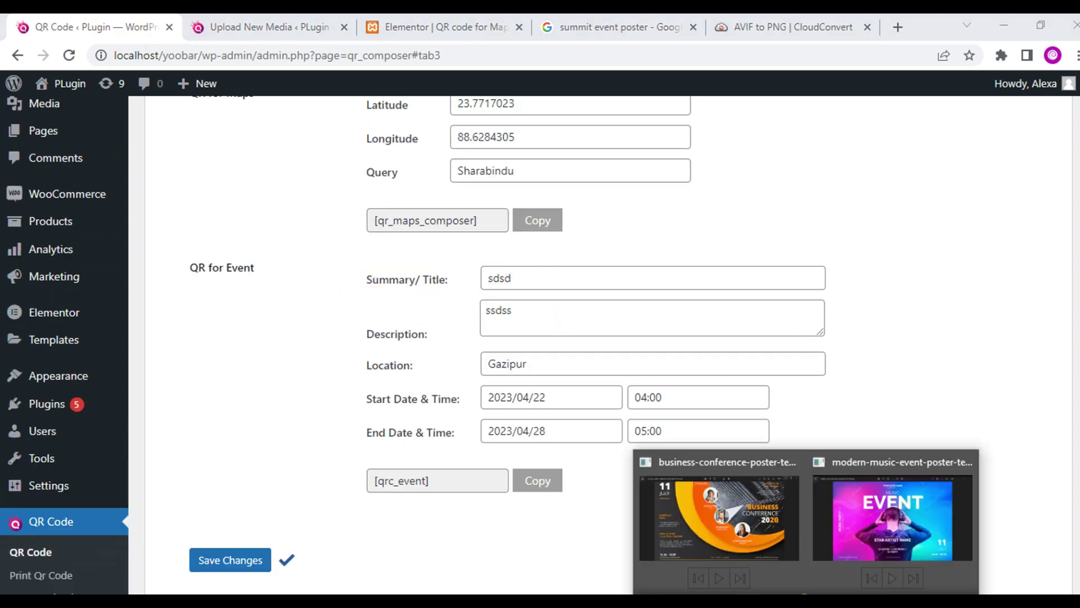
{"action": "left_click", "coordinate": [883, 538]}
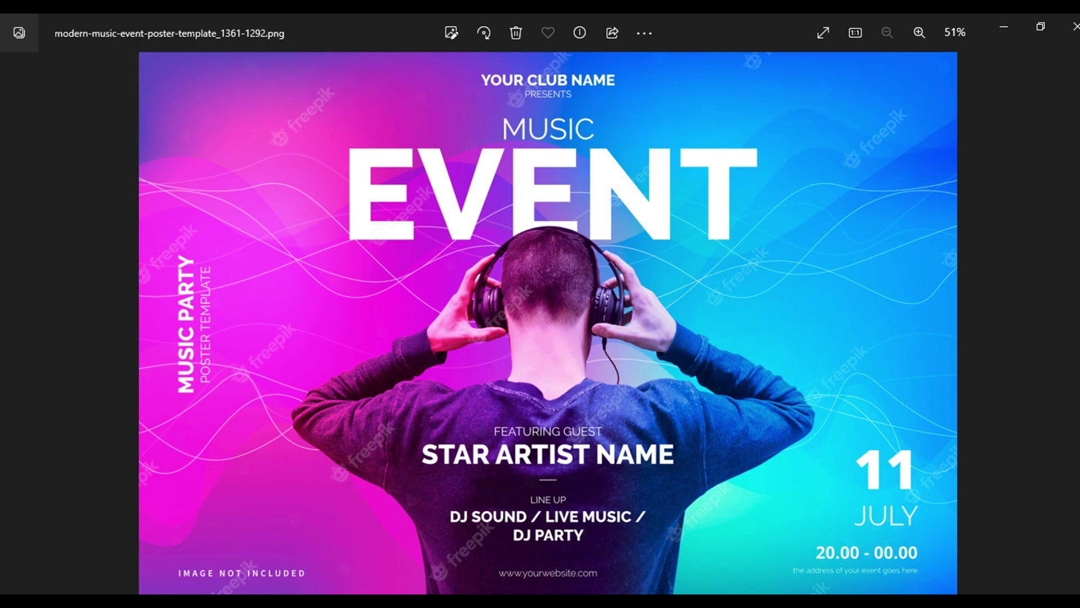
{"action": "key", "text": "alt+Tab"}
{"action": "left_click_drag", "start_coordinate": [530, 280], "coordinate": [366, 289]}
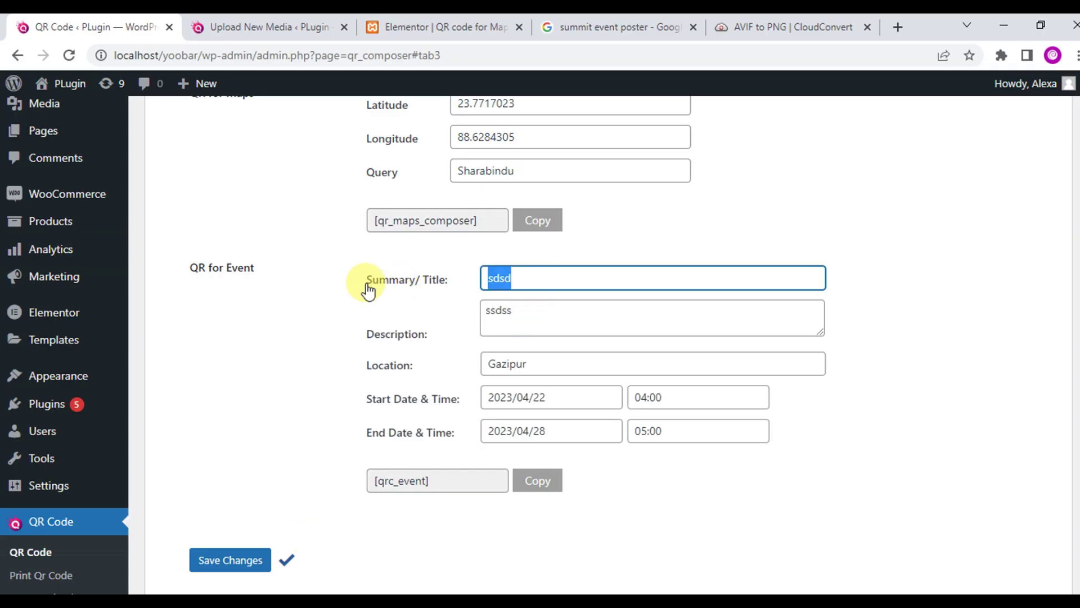
{"action": "type", "text": "Music Event"}
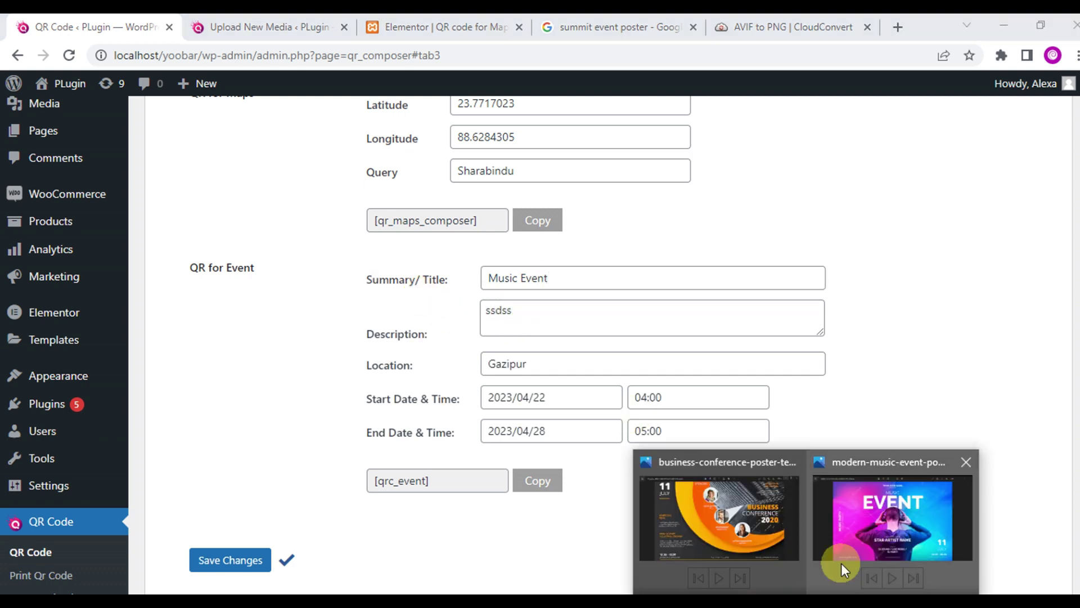
Change the event title to 'Business Conference 2023', correcting the spelling of Conference.
{"action": "left_click", "coordinate": [838, 563]}
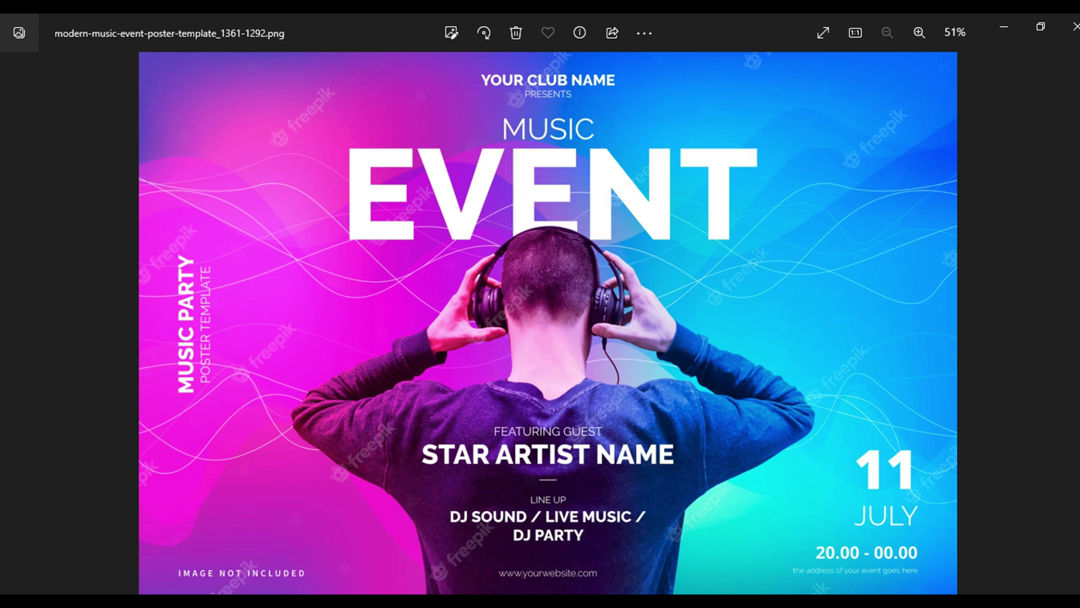
{"action": "mouse_move", "coordinate": [217, 601]}
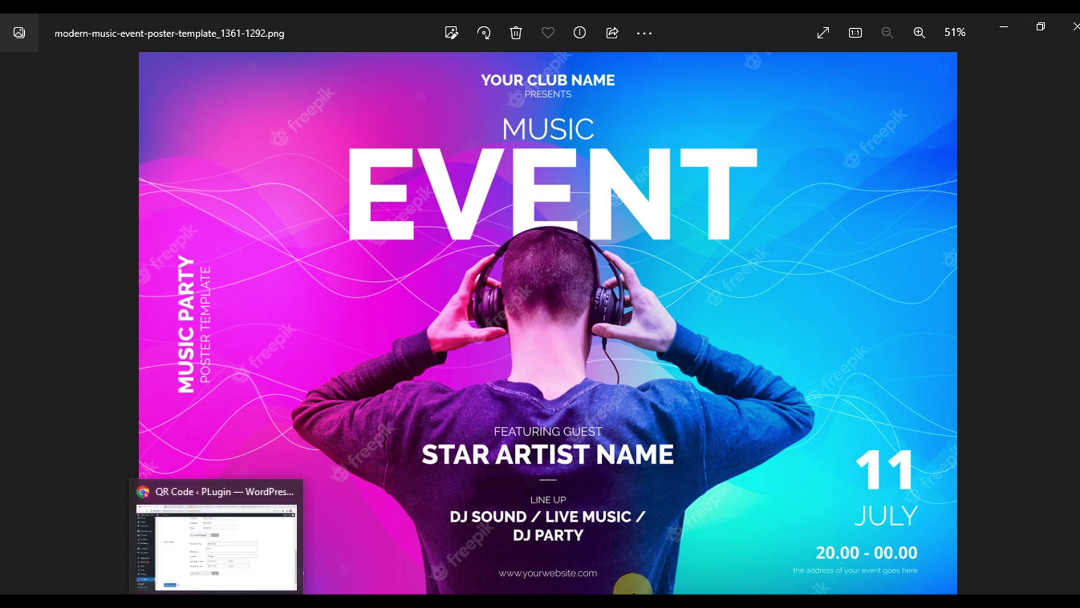
{"action": "left_click", "coordinate": [218, 579]}
{"action": "left_click_drag", "start_coordinate": [579, 283], "coordinate": [369, 286]}
{"action": "type", "text": "Business Con"}
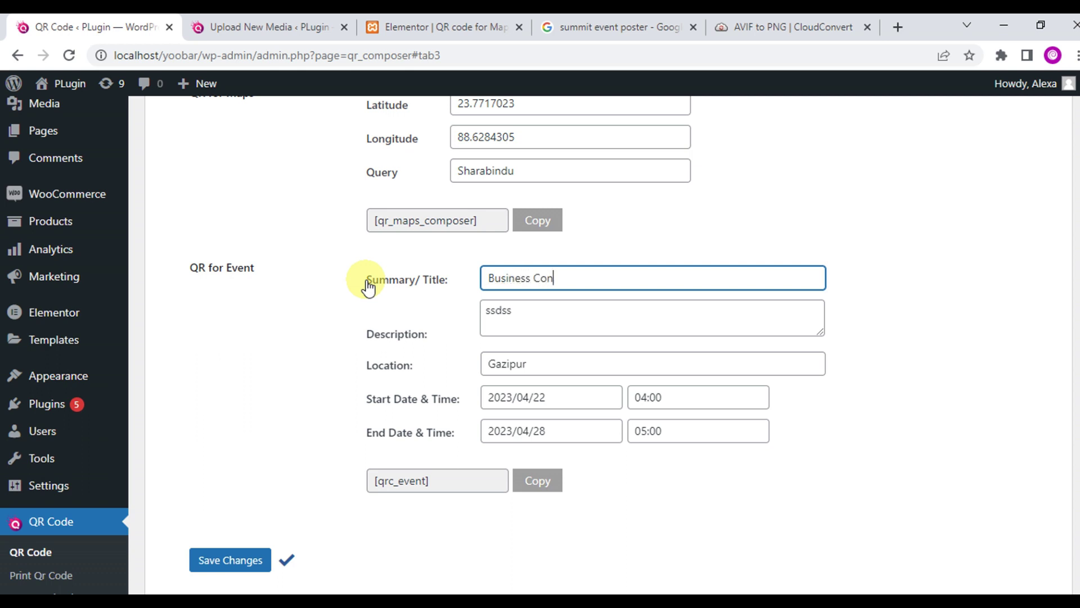
{"action": "type", "text": "fference 2023"}
{"action": "right_click", "coordinate": [560, 277]}
{"action": "left_click", "coordinate": [597, 288]}
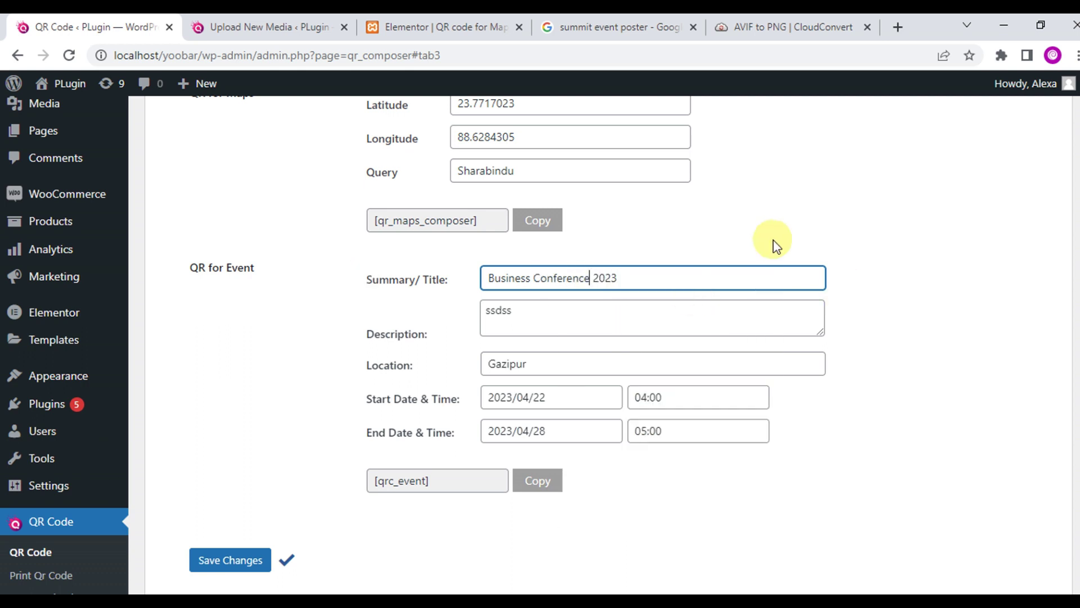
{"action": "left_click", "coordinate": [775, 244]}
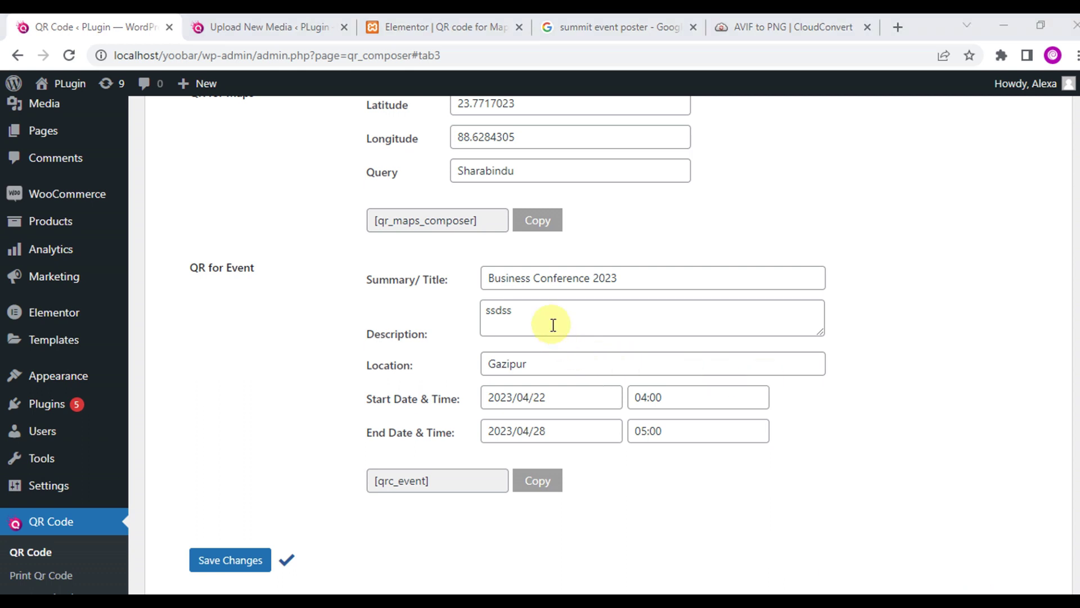
Set the description to 'How to start your own company' and the location to London.
{"action": "left_click_drag", "start_coordinate": [550, 318], "coordinate": [413, 320]}
{"action": "type", "text": "How to start you own company"}
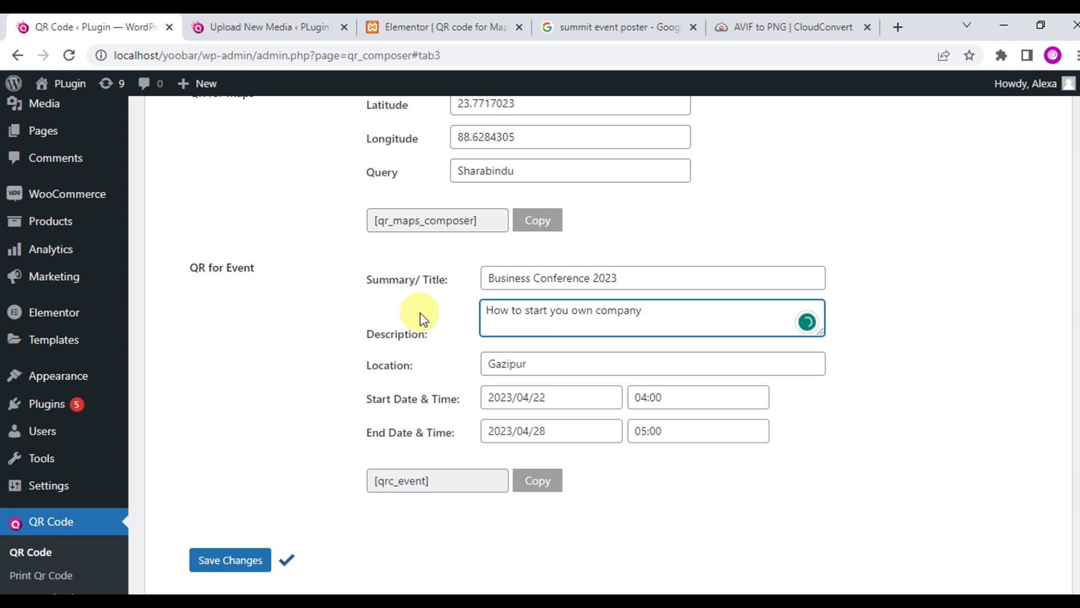
{"action": "key", "text": "Tab"}
{"action": "type", "text": "Lon"}
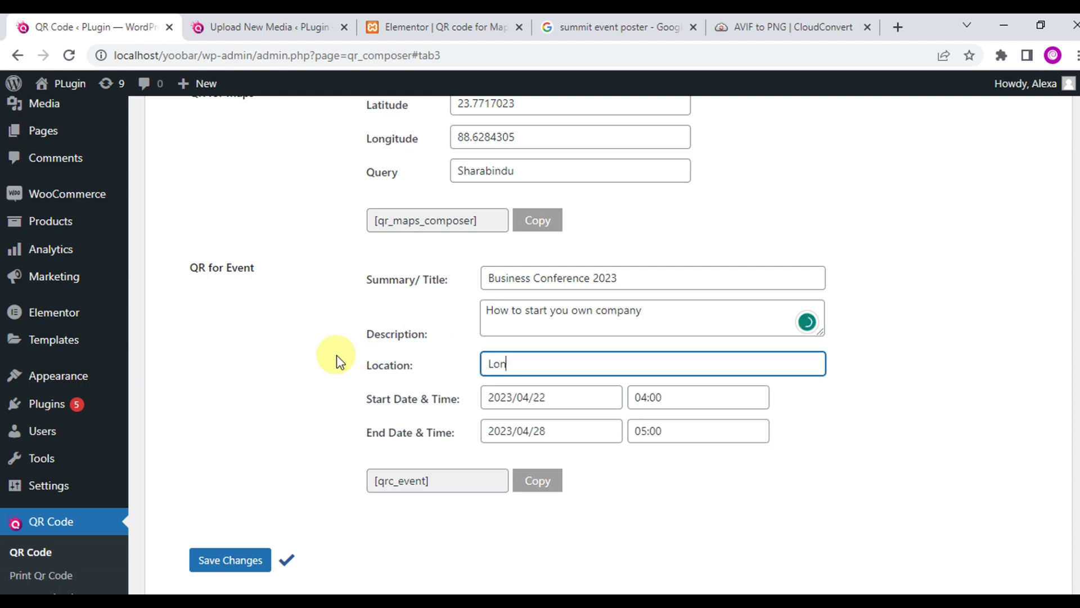
{"action": "left_click", "coordinate": [571, 310]}
{"action": "type", "text": "r"}
{"action": "left_click", "coordinate": [562, 399]}
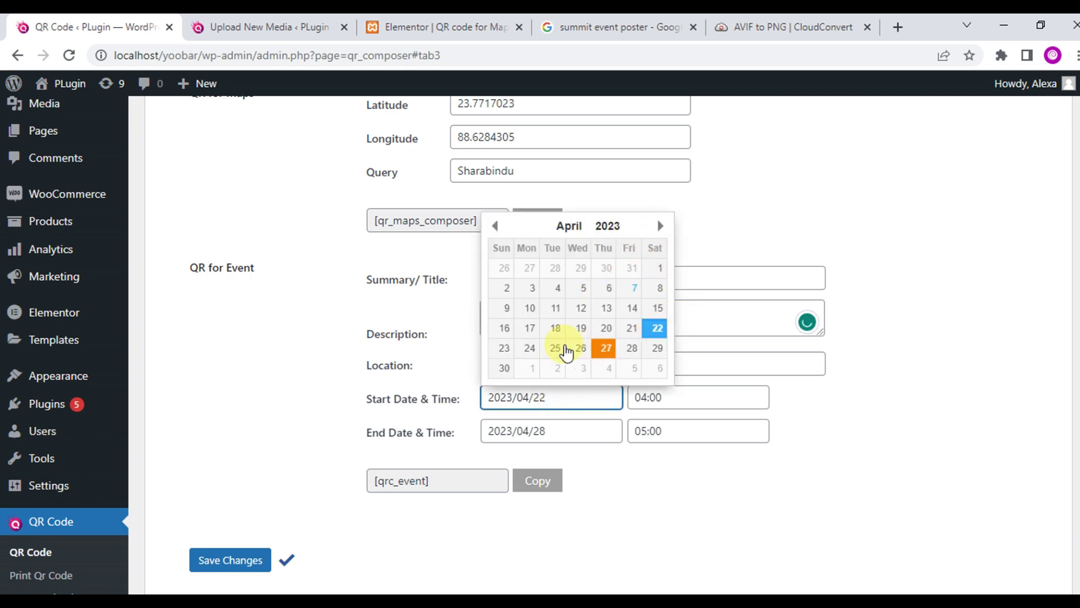
Set the event start date to 2023/04/24 and the start time to 04:00.
{"action": "left_click", "coordinate": [528, 349]}
{"action": "left_click", "coordinate": [657, 396]}
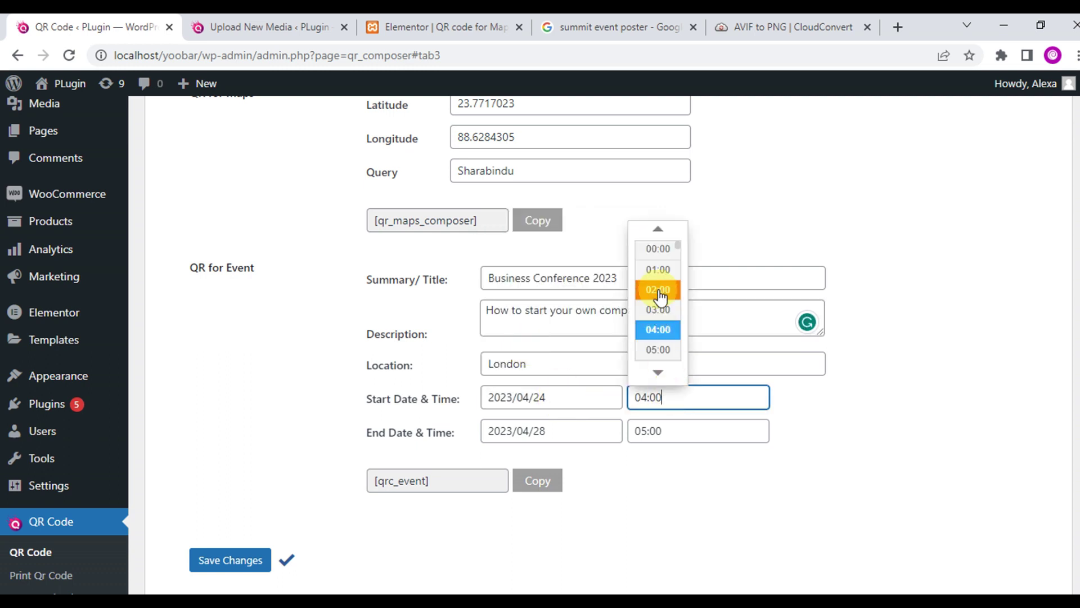
{"action": "left_click", "coordinate": [662, 289]}
{"action": "left_click", "coordinate": [646, 398]}
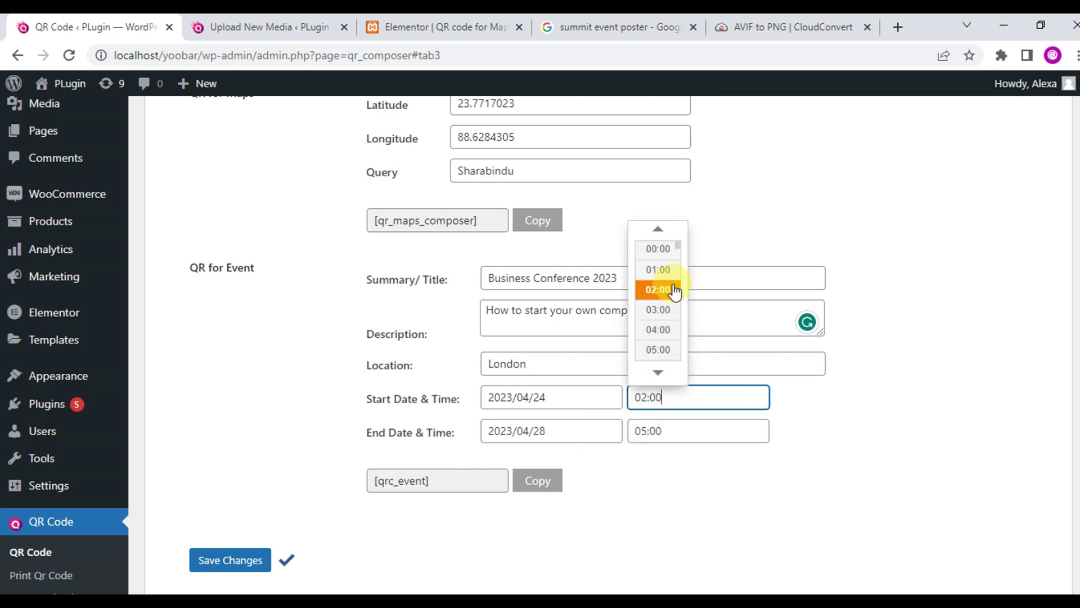
{"action": "scroll", "coordinate": [661, 276], "scroll_direction": "up", "scroll_amount": 3}
{"action": "scroll", "coordinate": [660, 276], "scroll_direction": "down", "scroll_amount": 3}
{"action": "scroll", "coordinate": [675, 250], "scroll_direction": "down", "scroll_amount": 2}
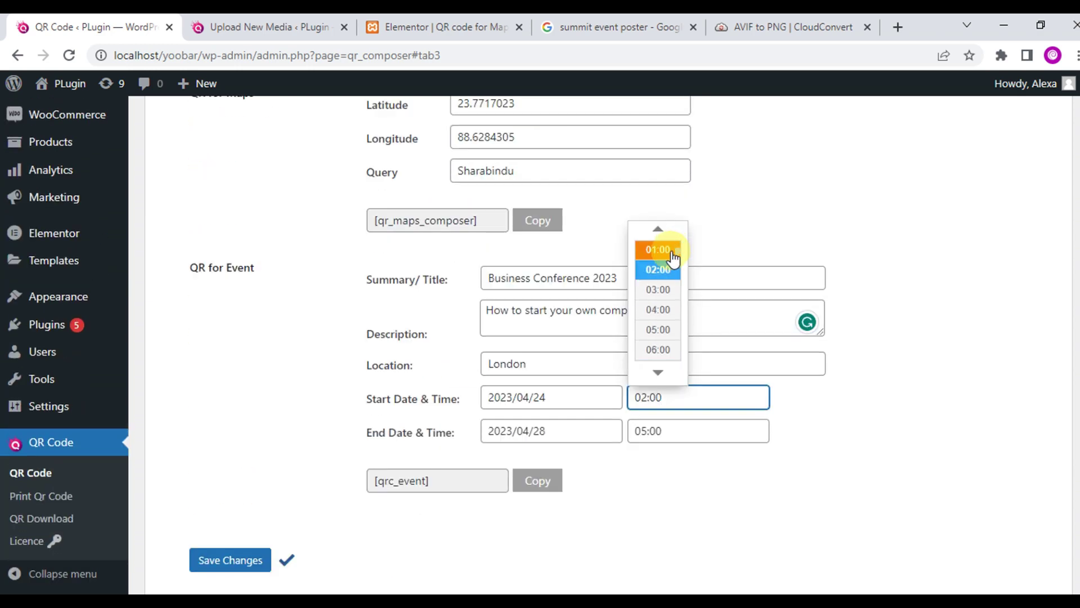
{"action": "scroll", "coordinate": [664, 340], "scroll_direction": "down", "scroll_amount": 3}
{"action": "scroll", "coordinate": [664, 340], "scroll_direction": "up", "scroll_amount": 5}
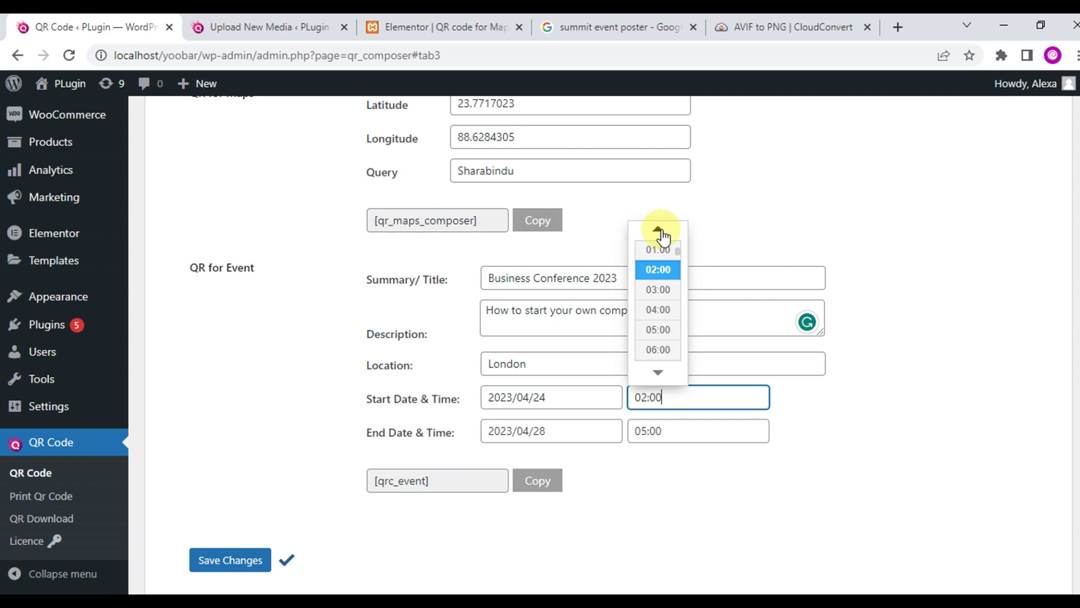
{"action": "left_click", "coordinate": [658, 374]}
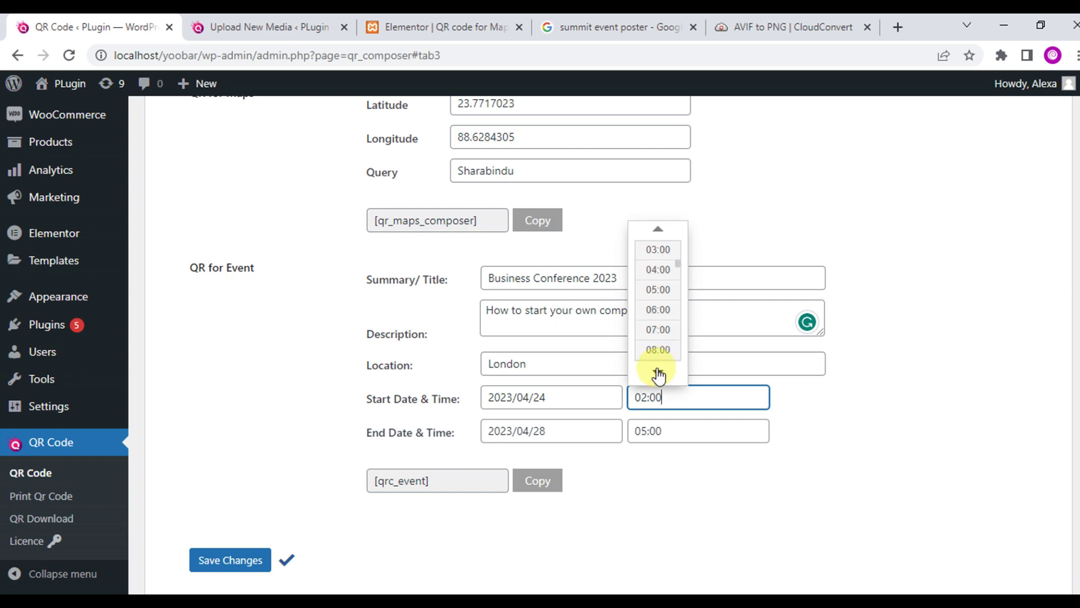
{"action": "scroll", "coordinate": [656, 344], "scroll_direction": "down", "scroll_amount": 2}
{"action": "scroll", "coordinate": [658, 280], "scroll_direction": "up", "scroll_amount": 4}
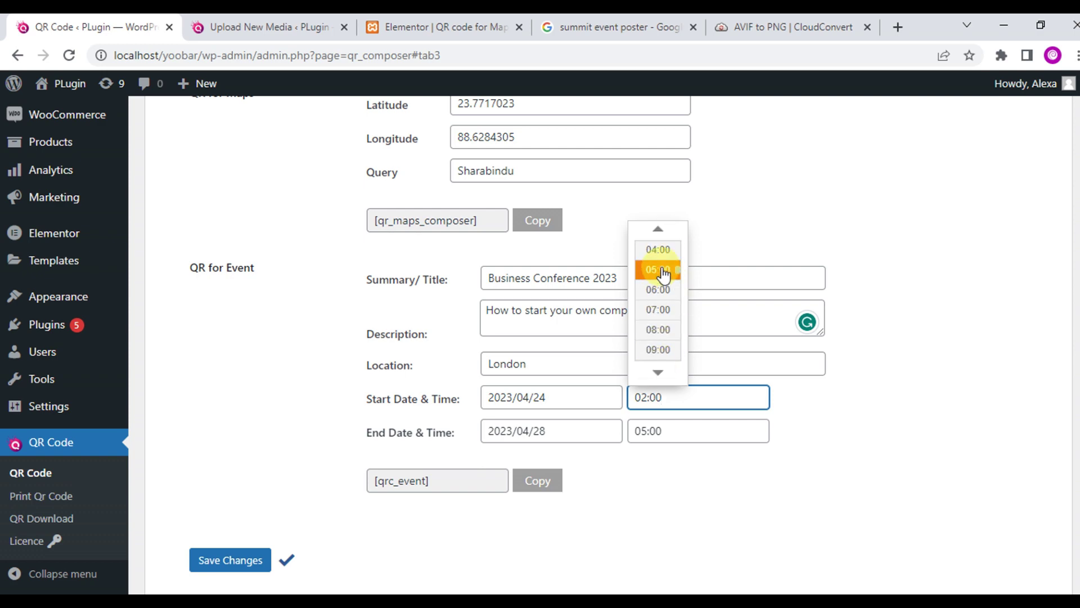
{"action": "left_click", "coordinate": [658, 273]}
Set the event end date to 2023/04/24 and the end time to 09:00.
{"action": "left_click", "coordinate": [572, 403]}
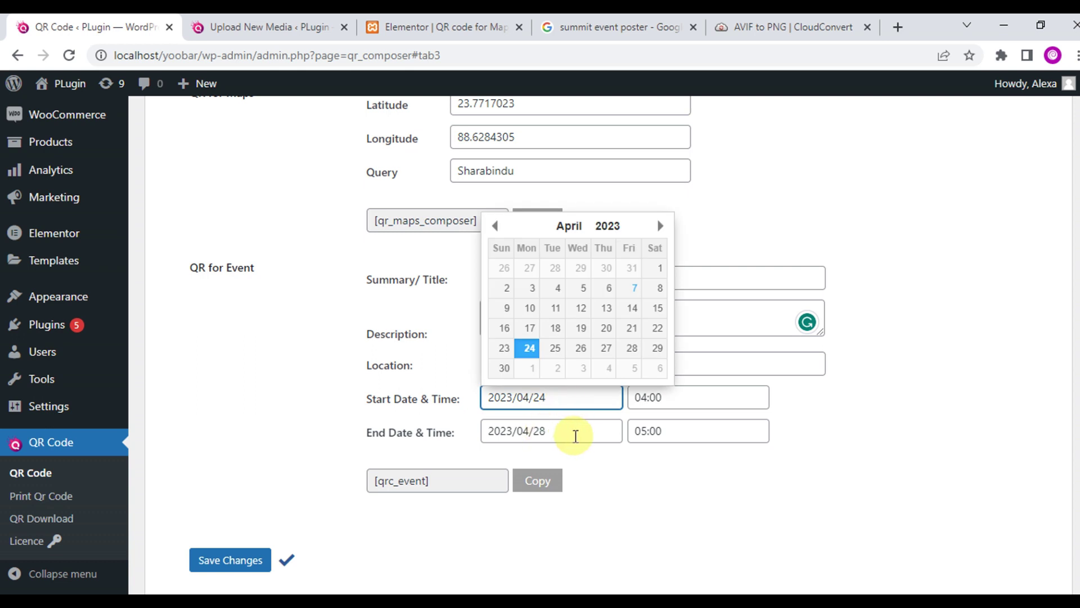
{"action": "left_click", "coordinate": [575, 433]}
{"action": "left_click", "coordinate": [631, 381]}
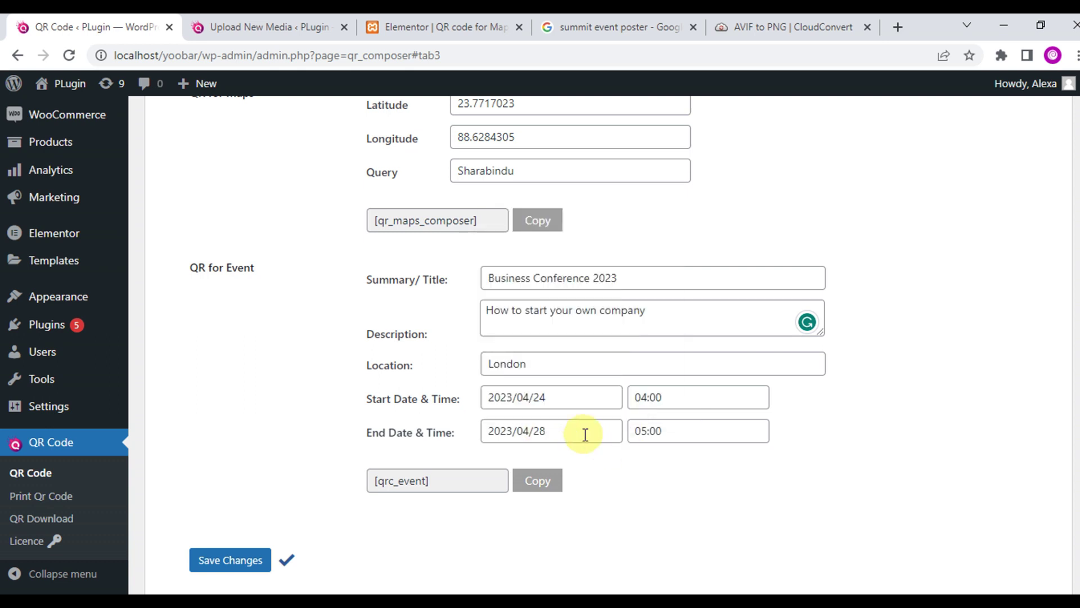
{"action": "left_click", "coordinate": [541, 397]}
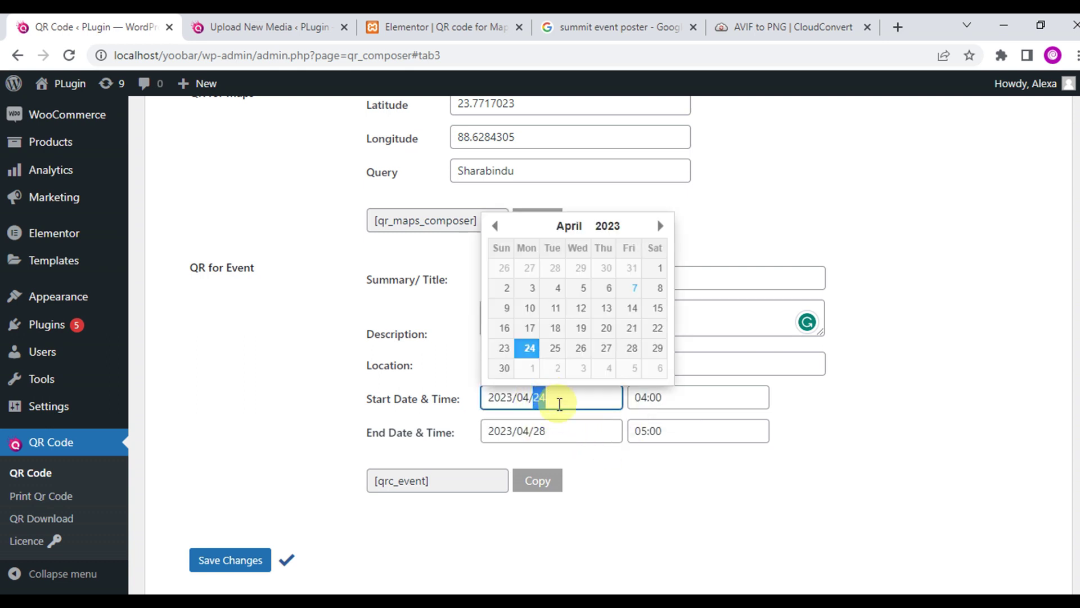
{"action": "left_click", "coordinate": [554, 422]}
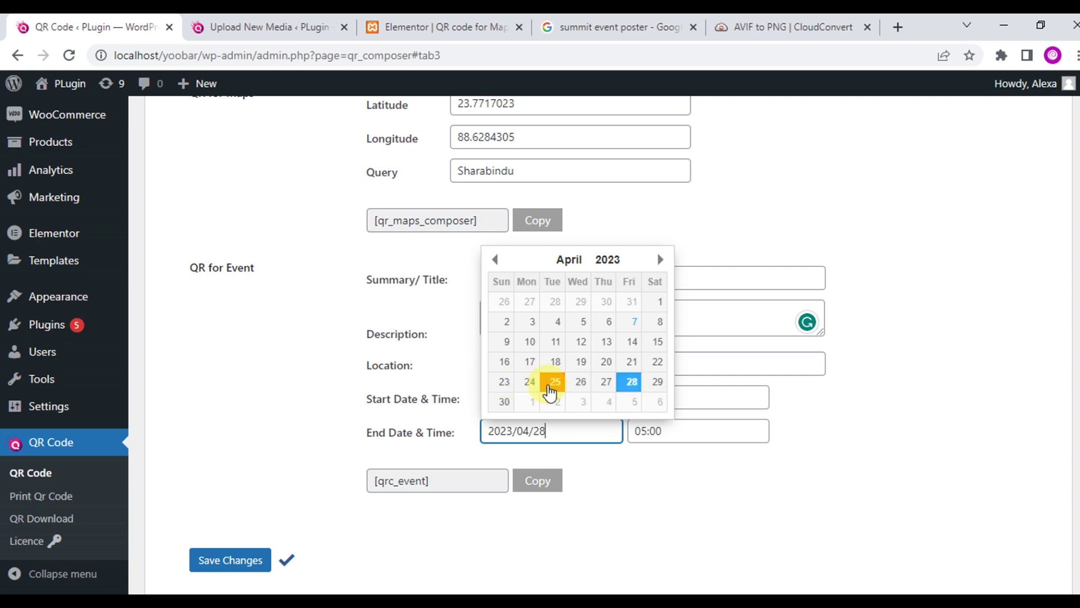
{"action": "left_click", "coordinate": [530, 381]}
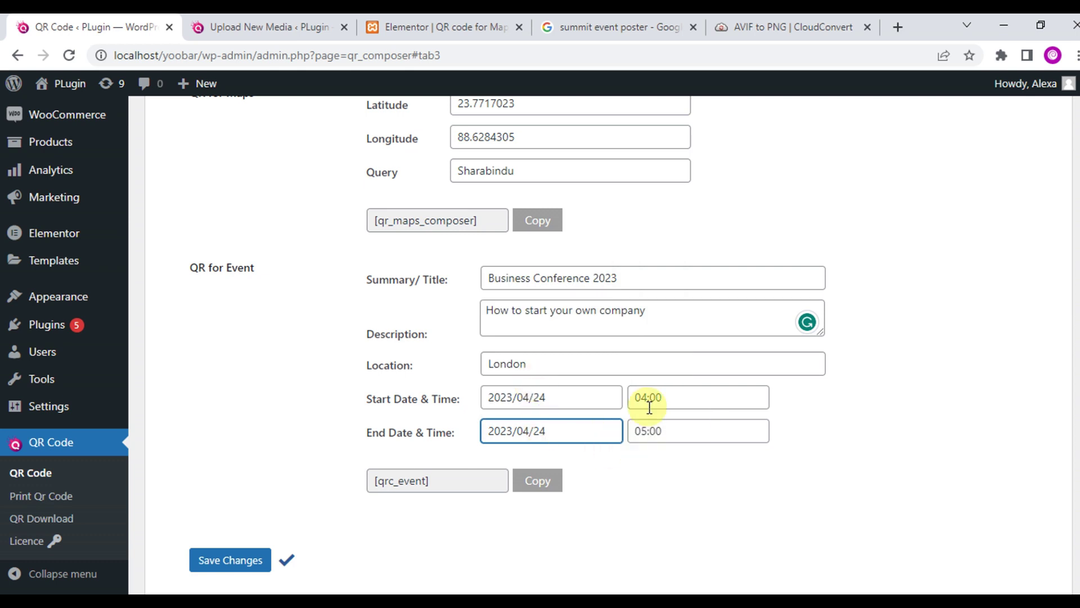
{"action": "left_click", "coordinate": [655, 431]}
{"action": "scroll", "coordinate": [661, 385], "scroll_direction": "down", "scroll_amount": 2}
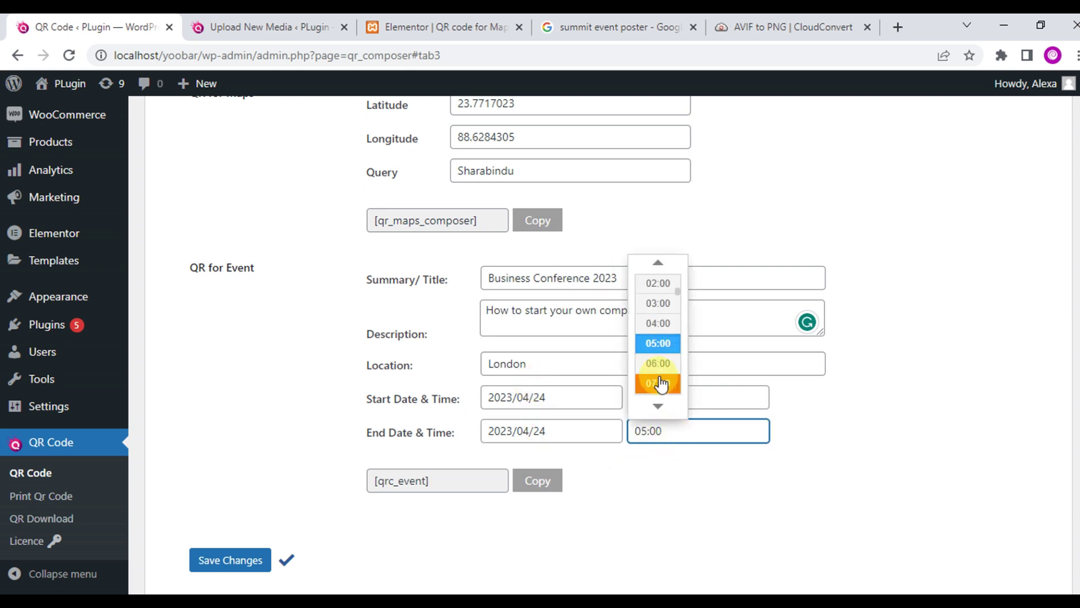
{"action": "scroll", "coordinate": [661, 384], "scroll_direction": "down", "scroll_amount": 2}
{"action": "left_click", "coordinate": [660, 385]}
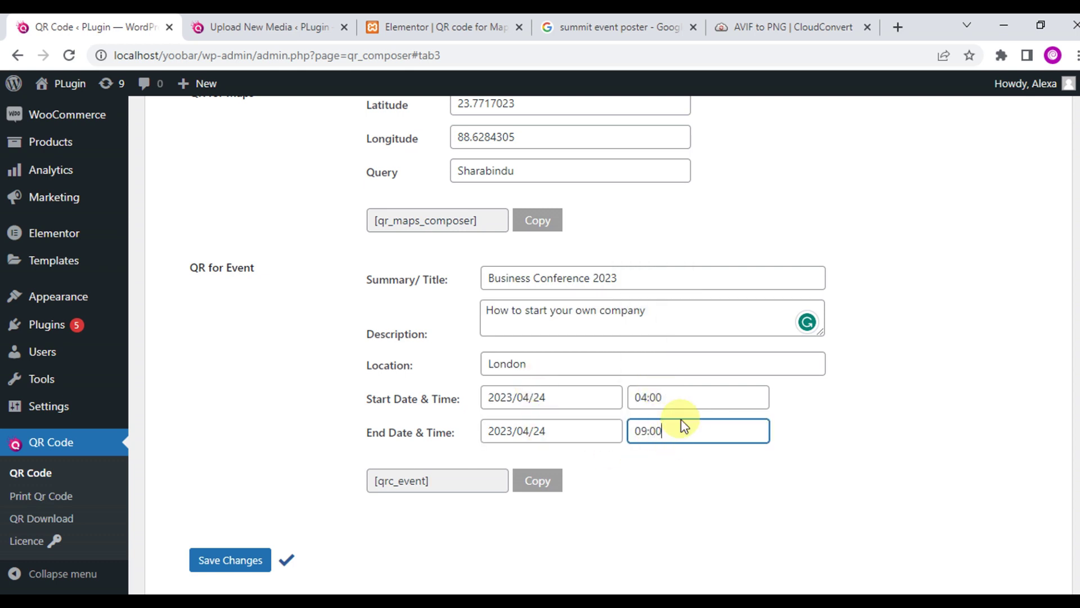
{"action": "left_click", "coordinate": [682, 459]}
Create a page titled 'QR code for Event' containing the [qrc_event] shortcode and publish it.
{"action": "left_click_drag", "start_coordinate": [585, 396], "coordinate": [444, 398]}
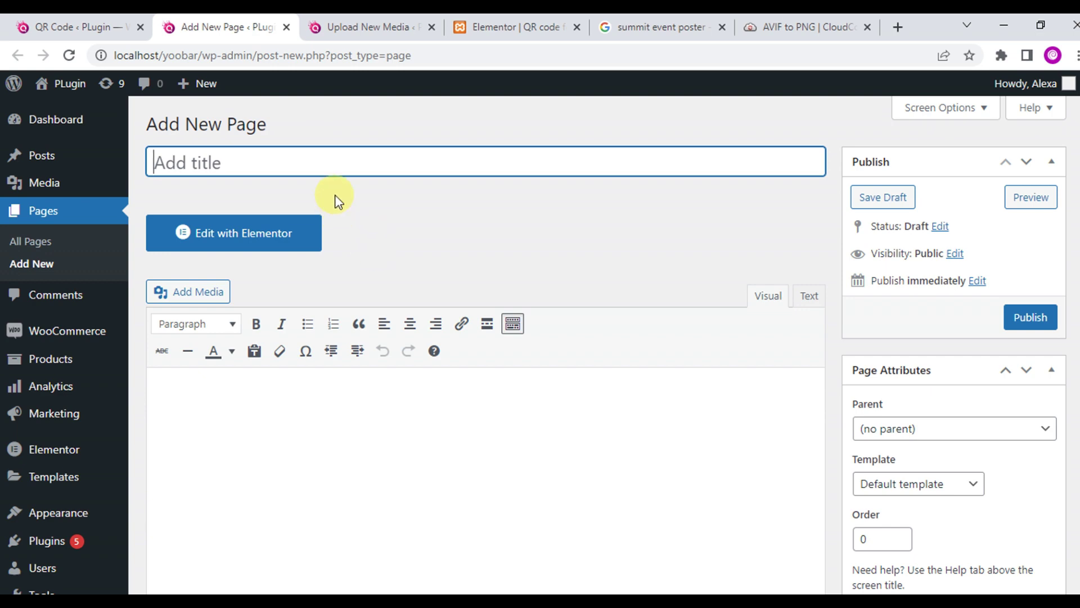
{"action": "type", "text": "QR code"}
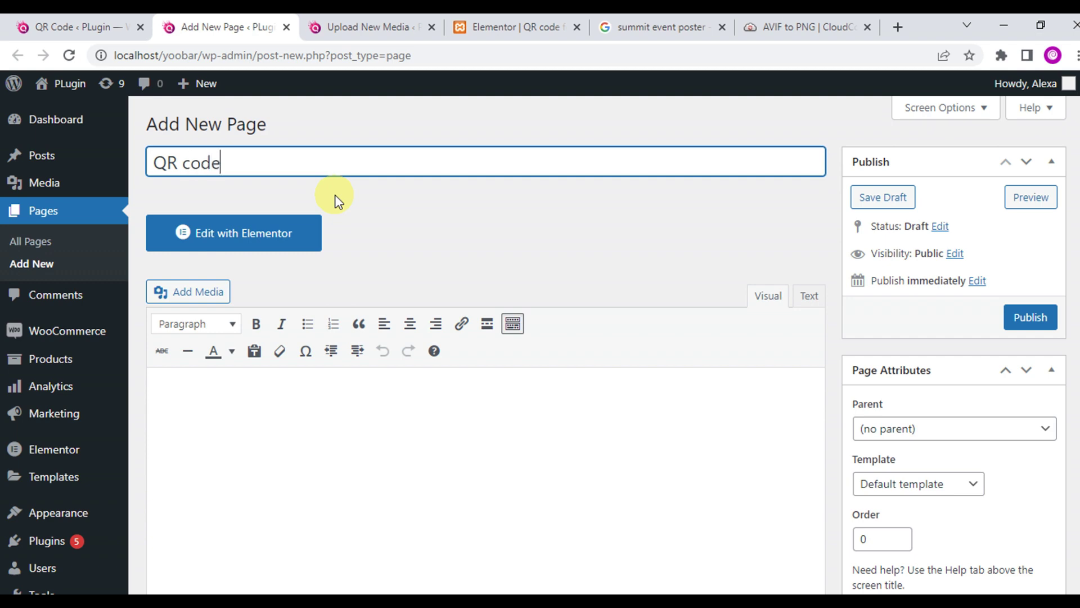
{"action": "type", "text": " for Event"}
{"action": "left_click", "coordinate": [207, 420]}
{"action": "type", "text": "[qrc_event]"}
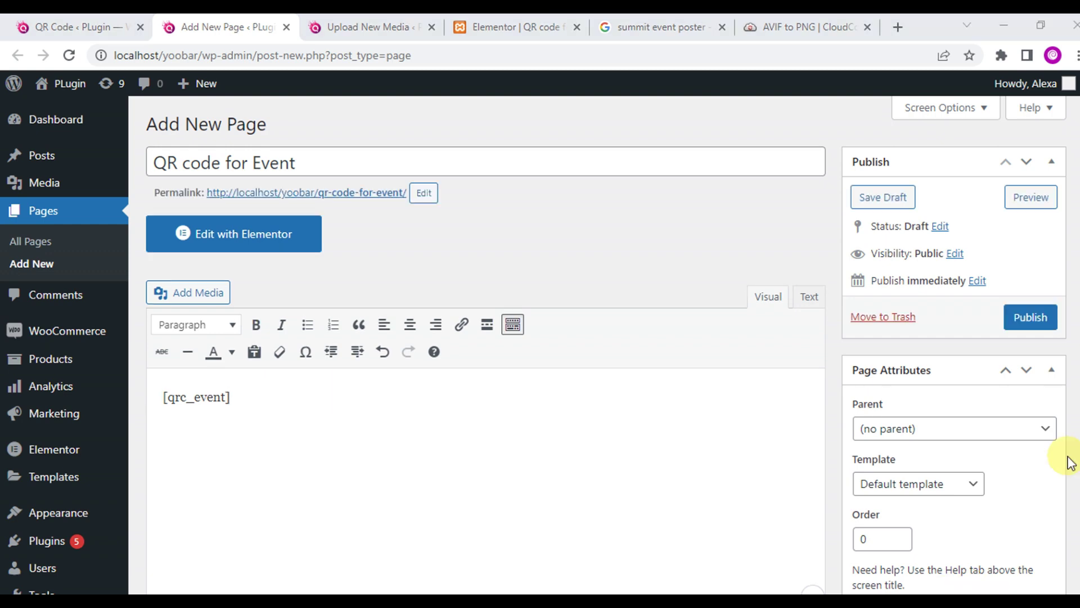
{"action": "left_click", "coordinate": [1029, 318]}
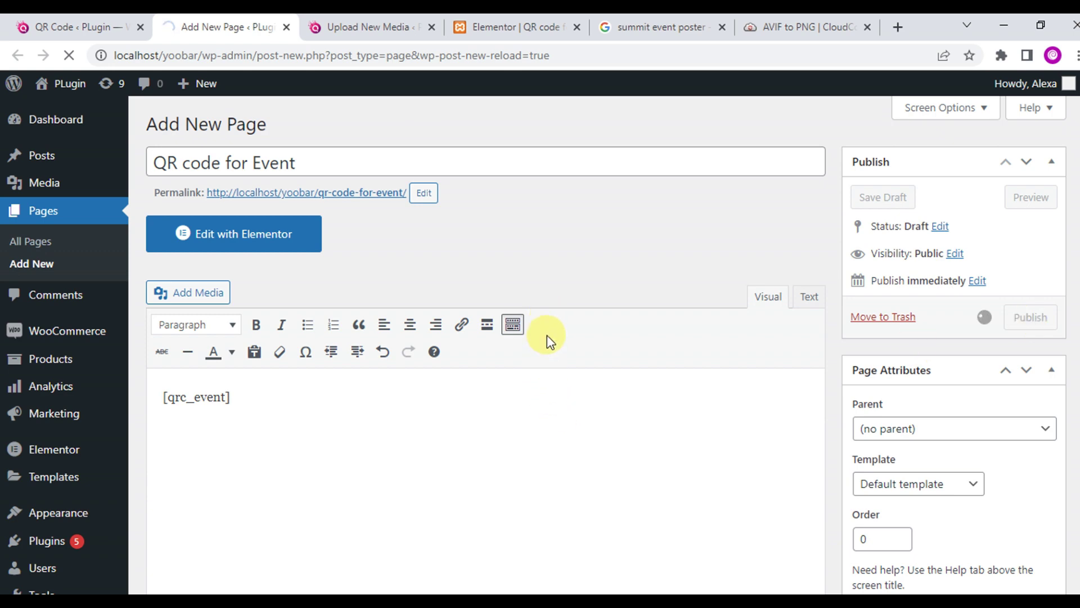
View the published page's event QR code, then bring up the Shortcode Attribute reference in QR Code settings.
{"action": "key", "text": "ctrl+Tab"}
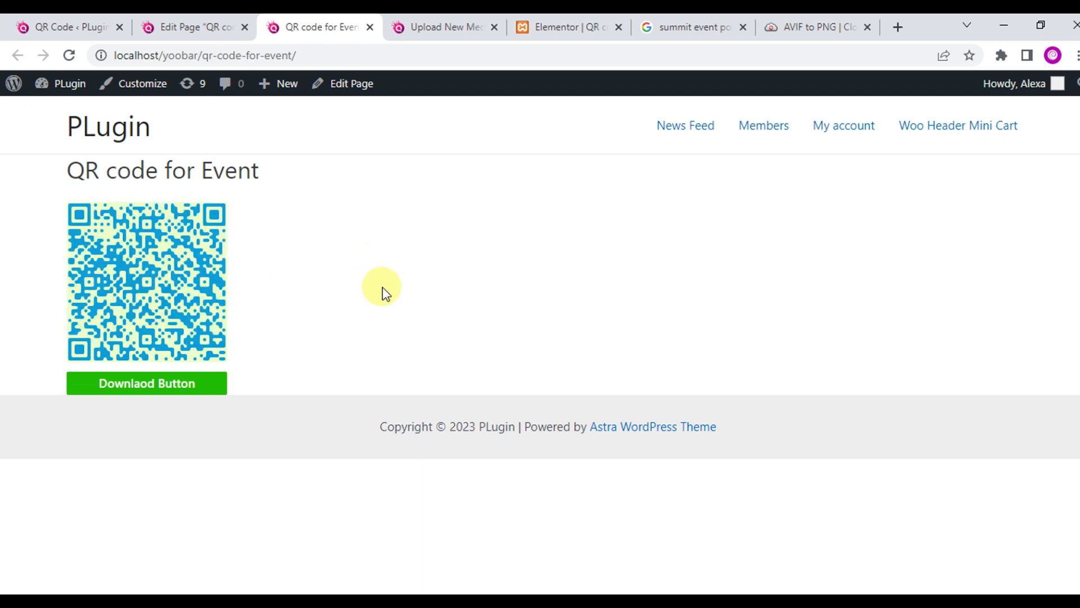
{"action": "key", "text": "ctrl+1"}
{"action": "left_click", "coordinate": [732, 245]}
{"action": "scroll", "coordinate": [615, 343], "scroll_direction": "down", "scroll_amount": 6}
{"action": "scroll", "coordinate": [615, 343], "scroll_direction": "down", "scroll_amount": 10}
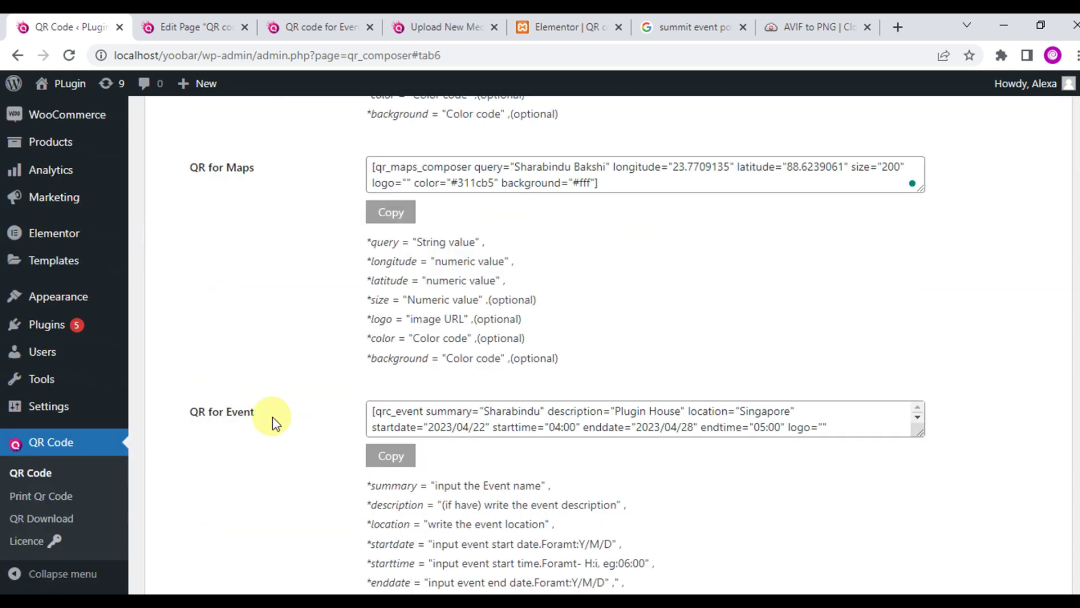
Copy the full QR for Event shortcode example into the page below the existing shortcode.
{"action": "left_click", "coordinate": [389, 455]}
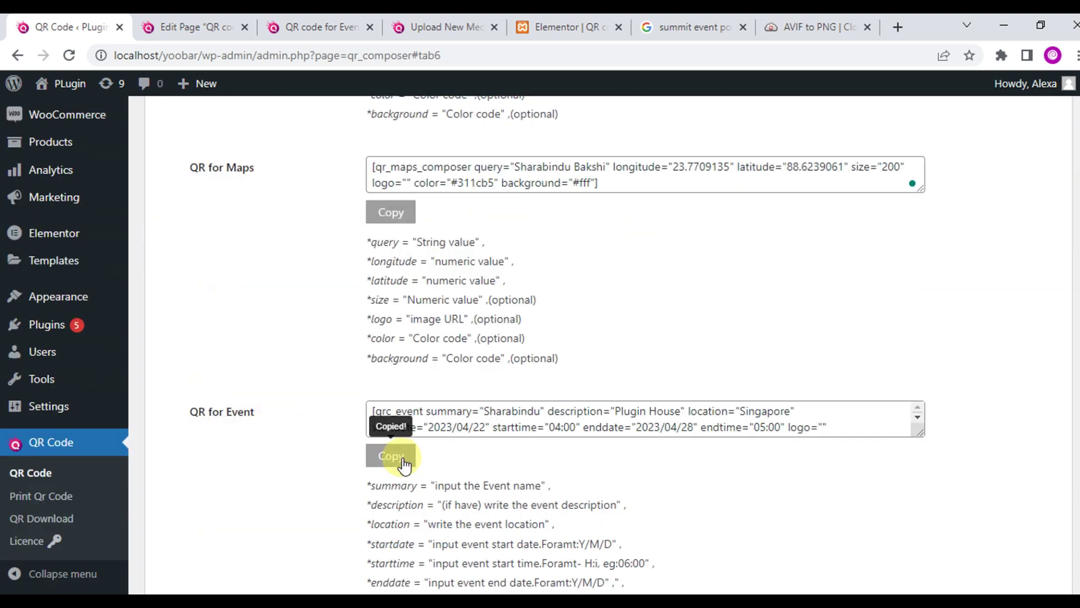
{"action": "left_click", "coordinate": [208, 25]}
{"action": "left_click", "coordinate": [337, 465]}
{"action": "key", "text": "Return"}
{"action": "key", "text": "Return"}
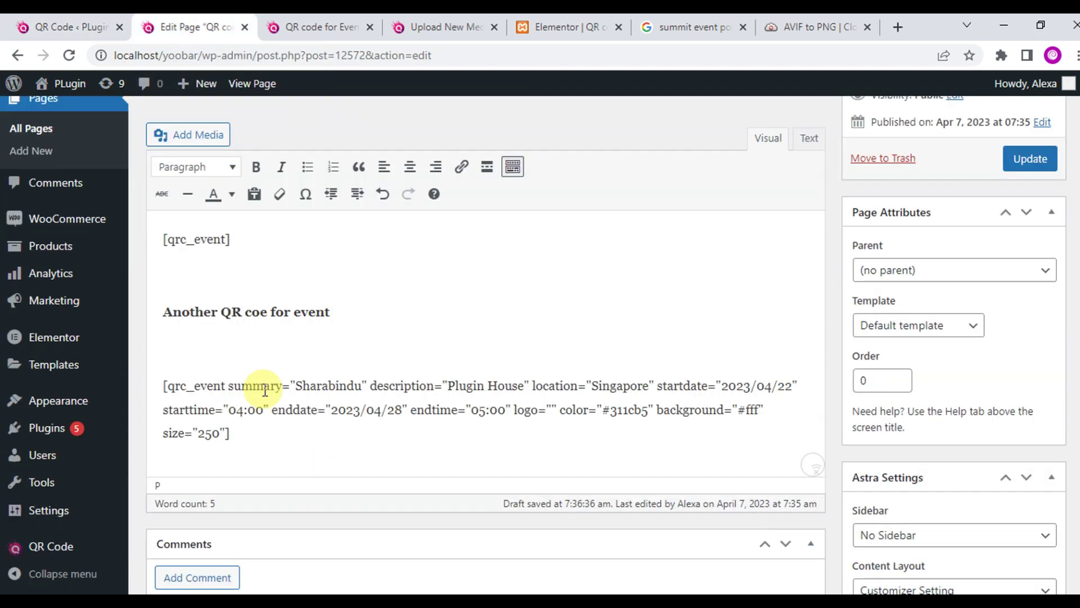
{"action": "double_click", "coordinate": [324, 386]}
{"action": "left_click", "coordinate": [469, 386]}
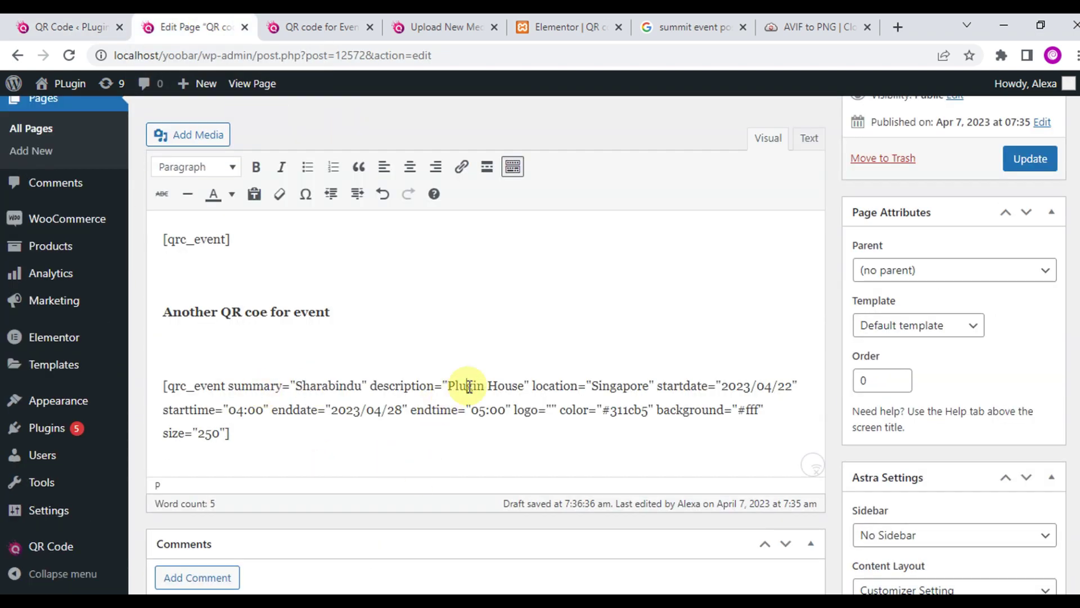
{"action": "double_click", "coordinate": [468, 386]}
{"action": "double_click", "coordinate": [605, 386]}
{"action": "double_click", "coordinate": [706, 386]}
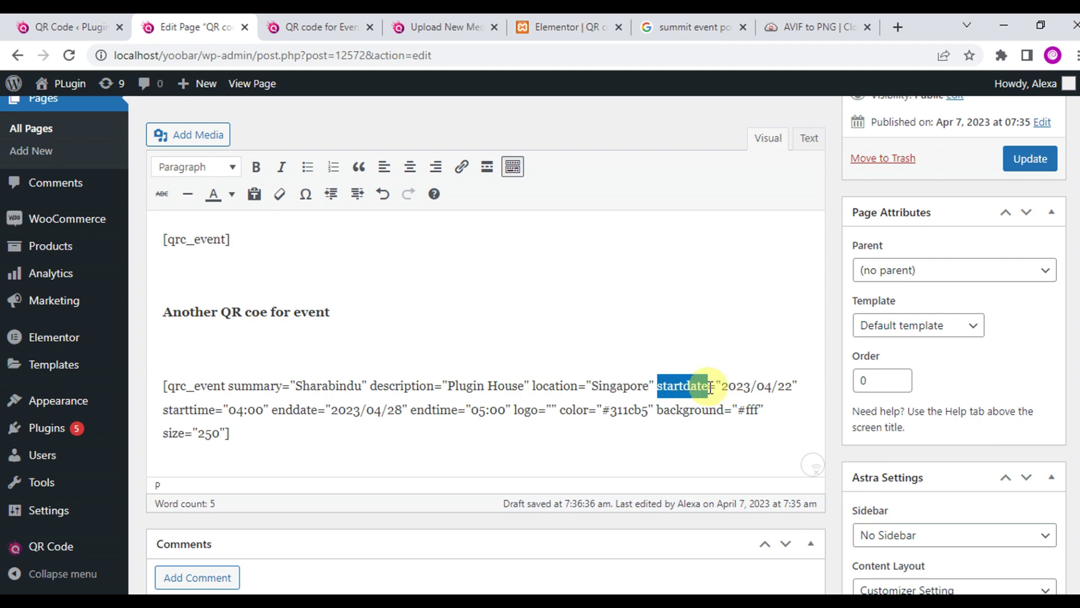
{"action": "mouse_move", "coordinate": [792, 386]}
{"action": "left_mouse_down"}
{"action": "mouse_move", "coordinate": [722, 385]}
{"action": "mouse_move", "coordinate": [789, 386]}
{"action": "left_mouse_up"}
{"action": "left_click", "coordinate": [749, 391]}
{"action": "left_click", "coordinate": [775, 400]}
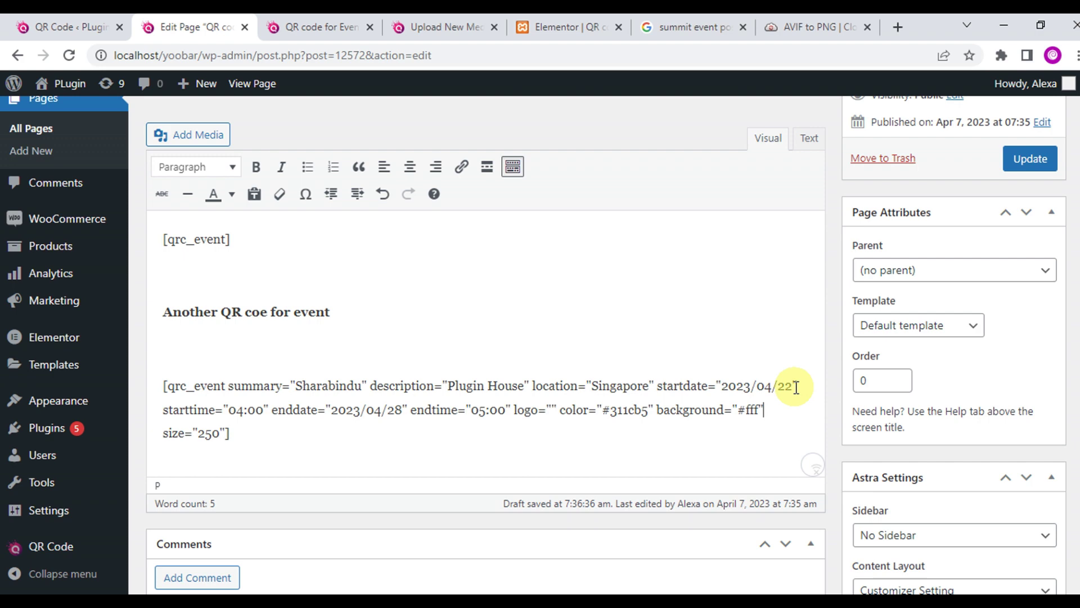
Change the shortcode's starttime to 13:15 and delete the temporary 01.15pm note.
{"action": "double_click", "coordinate": [179, 409]}
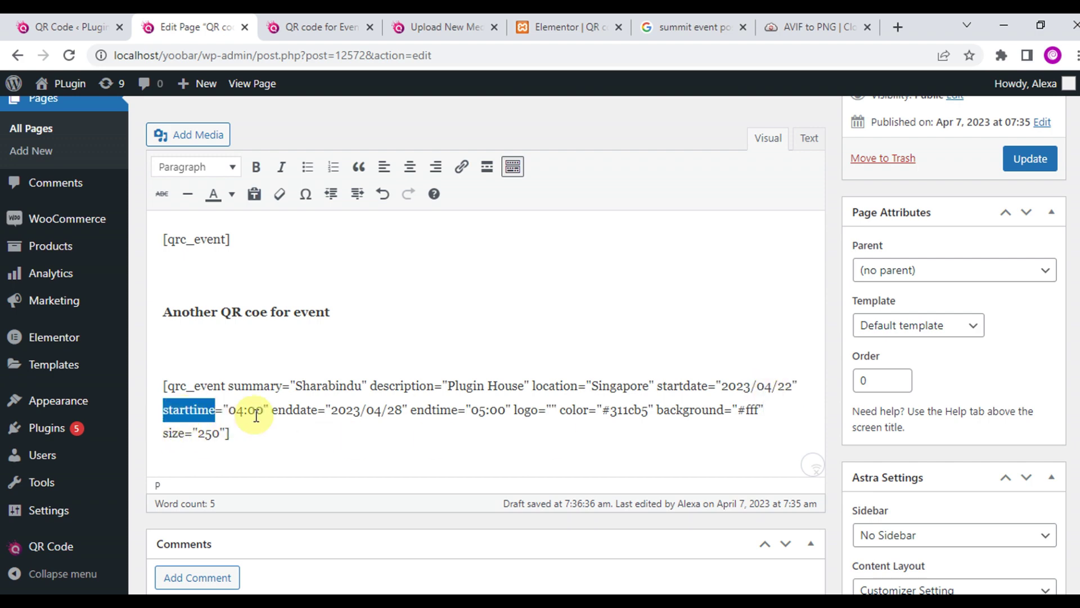
{"action": "left_click_drag", "start_coordinate": [262, 411], "coordinate": [228, 412]}
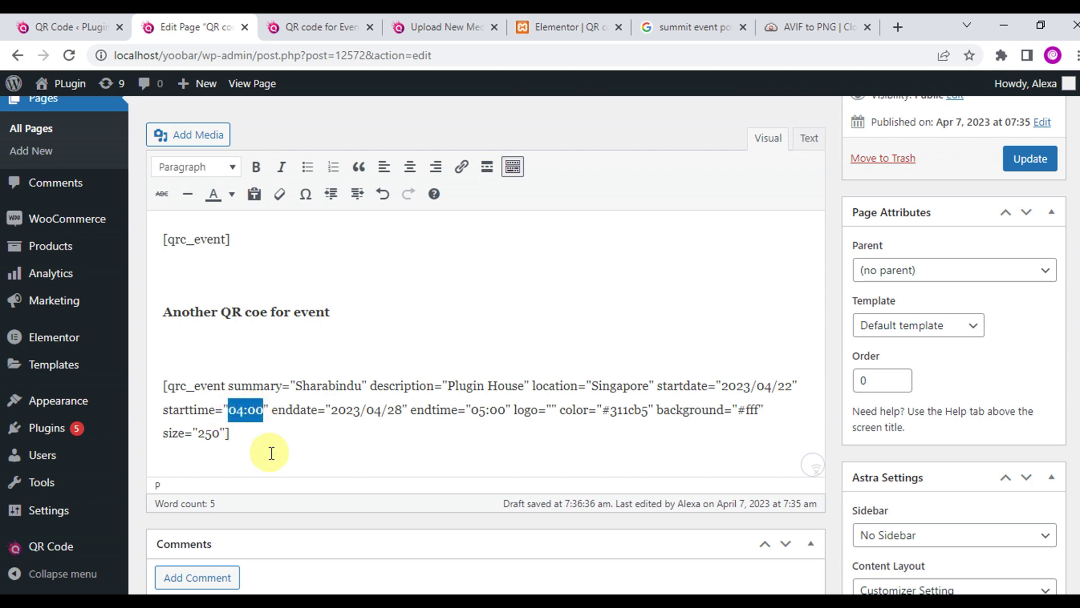
{"action": "type", "text": "13"}
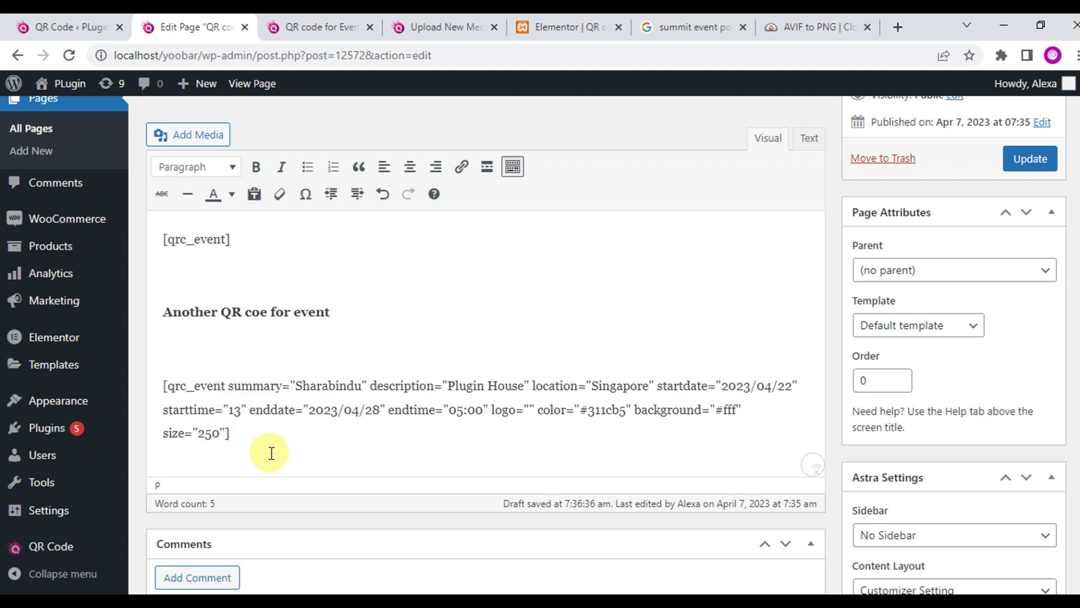
{"action": "type", "text": ":15"}
{"action": "left_click", "coordinate": [202, 351]}
{"action": "type", "text": "01"}
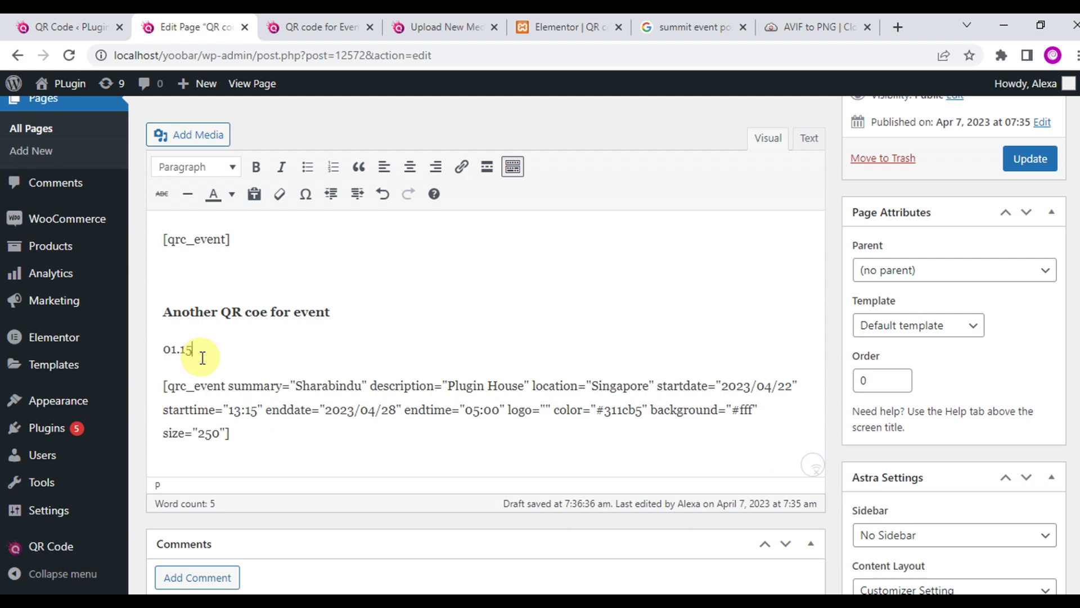
{"action": "left_click_drag", "start_coordinate": [228, 350], "coordinate": [156, 352]}
{"action": "double_click", "coordinate": [253, 409]}
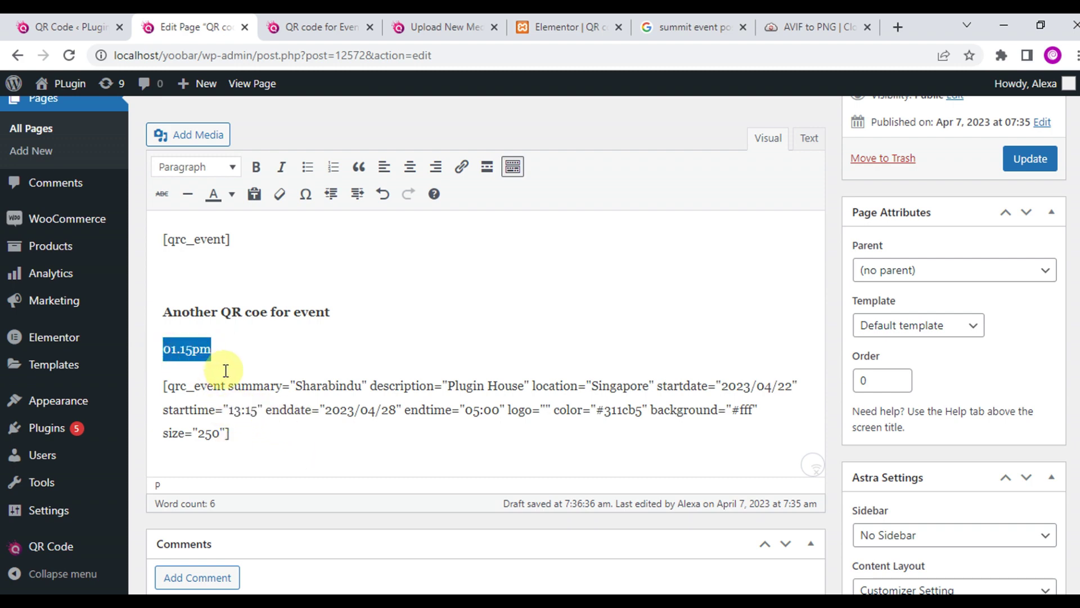
{"action": "key", "text": "BackSpace"}
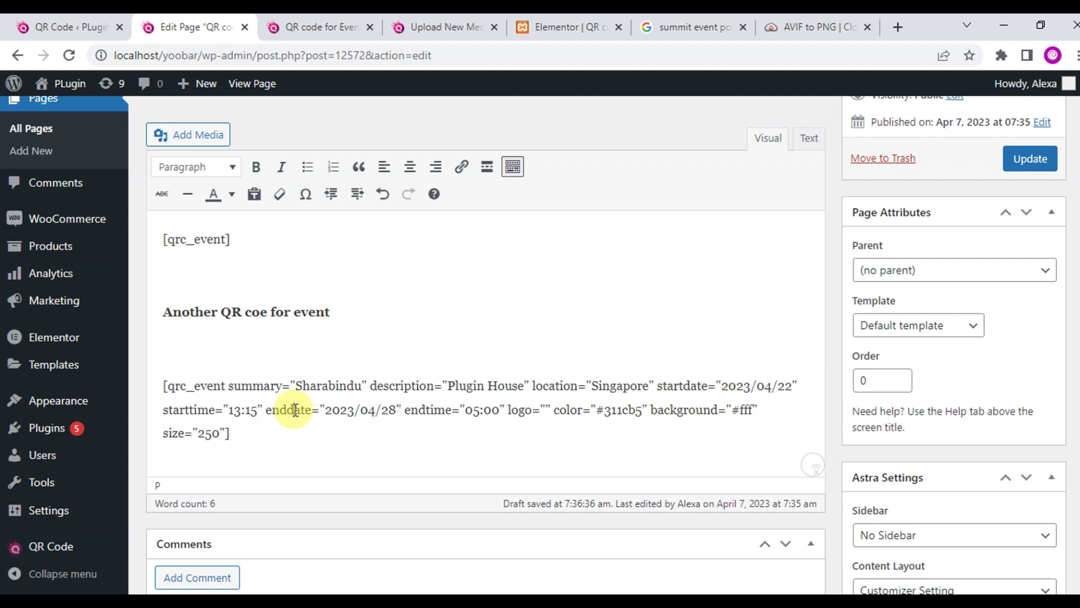
Change the endtime value to 15:00 and remove the temporary 3 Pm note.
{"action": "double_click", "coordinate": [342, 410]}
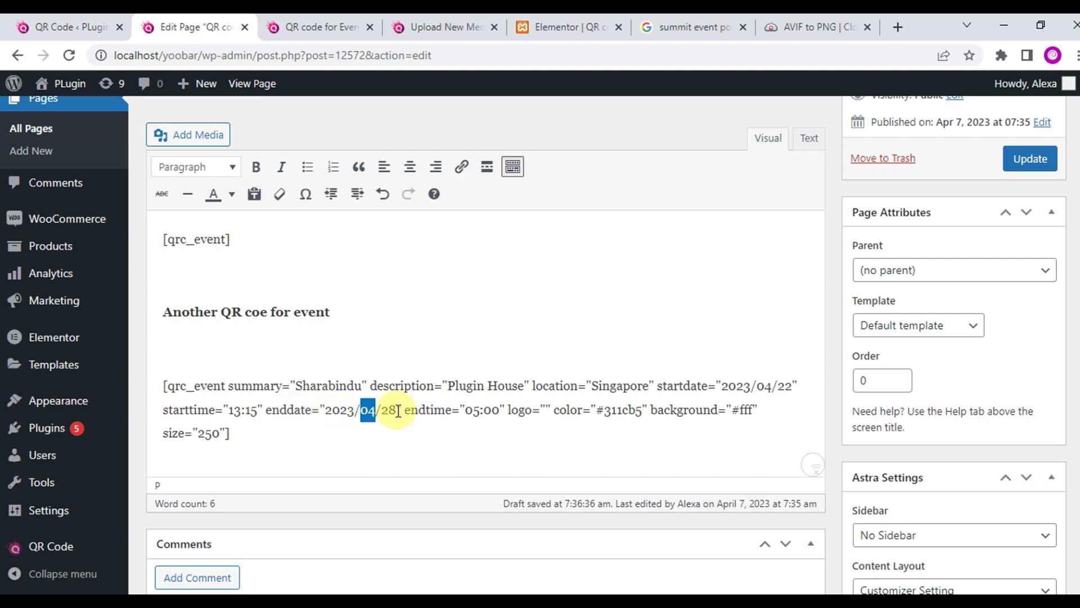
{"action": "left_click", "coordinate": [445, 410]}
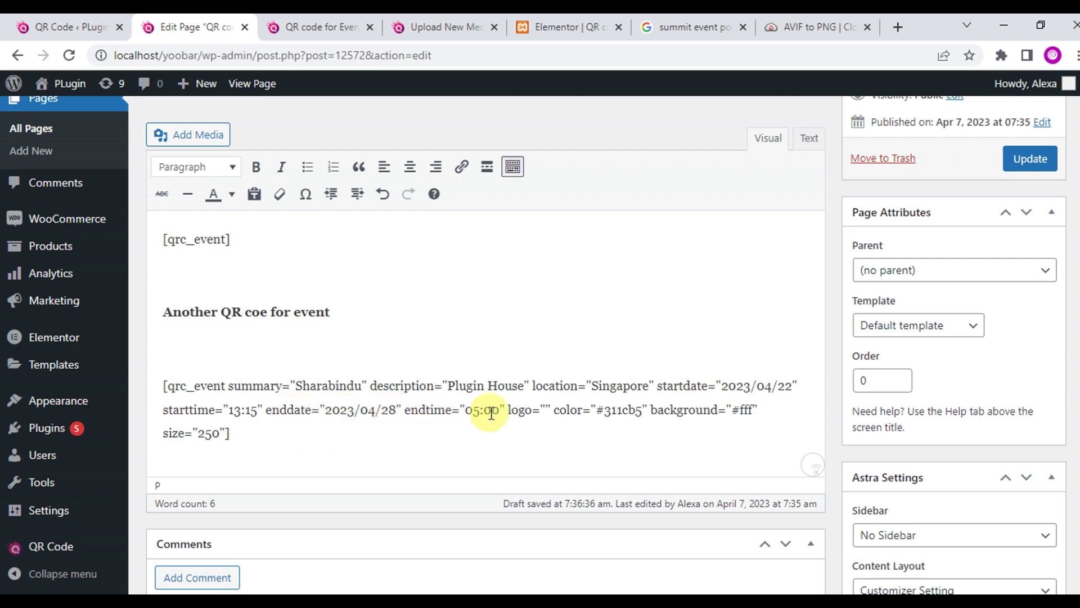
{"action": "left_click_drag", "start_coordinate": [499, 410], "coordinate": [465, 416]}
{"action": "left_click", "coordinate": [477, 414]}
{"action": "double_click", "coordinate": [490, 411]}
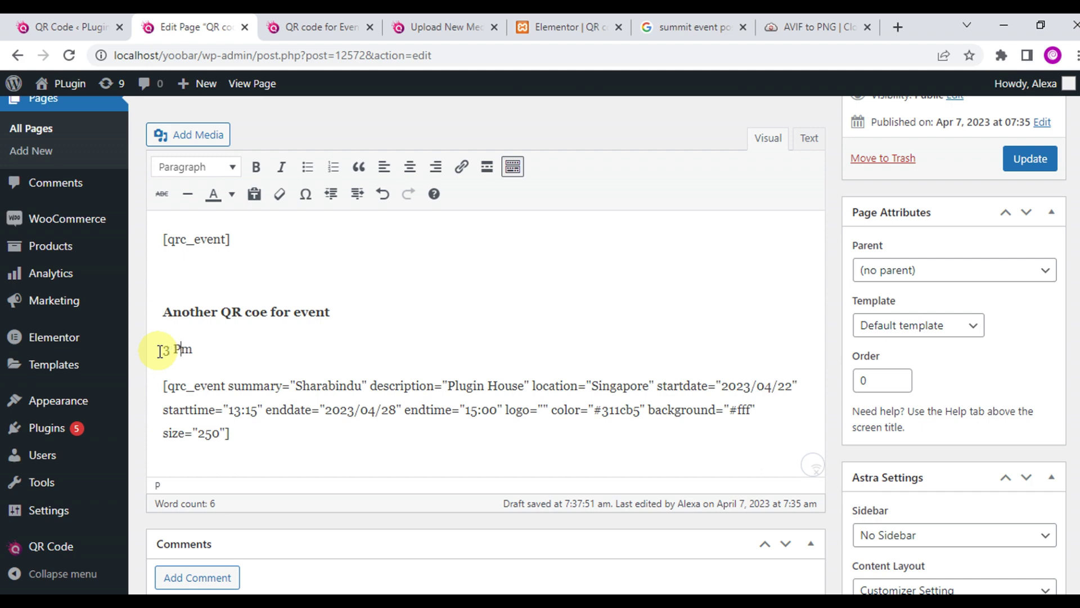
{"action": "triple_click", "coordinate": [186, 349]}
{"action": "double_click", "coordinate": [490, 409]}
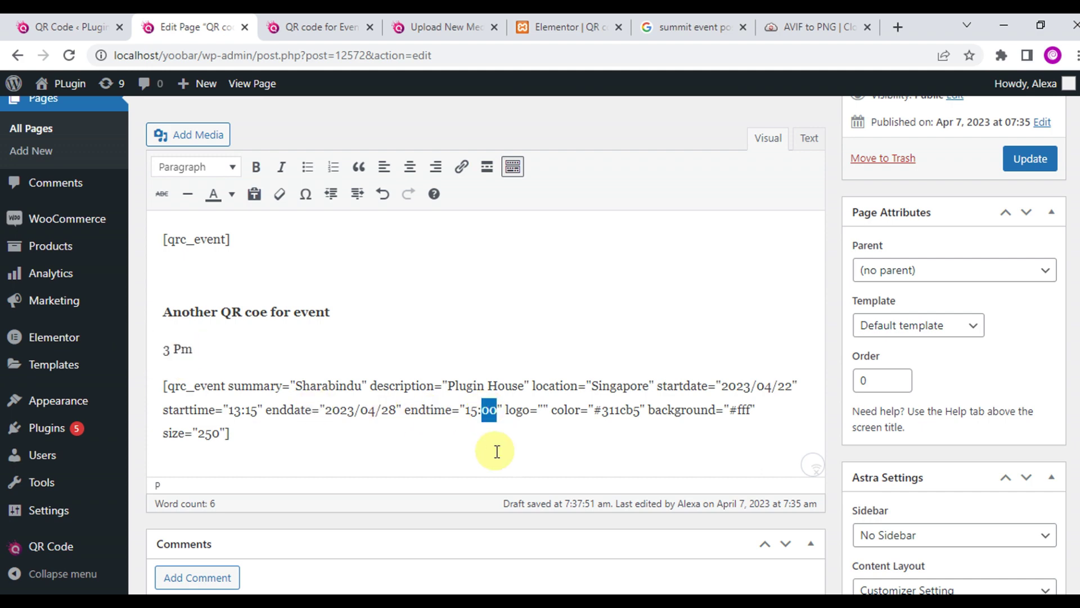
{"action": "triple_click", "coordinate": [204, 349]}
{"action": "key", "text": "BackSpace"}
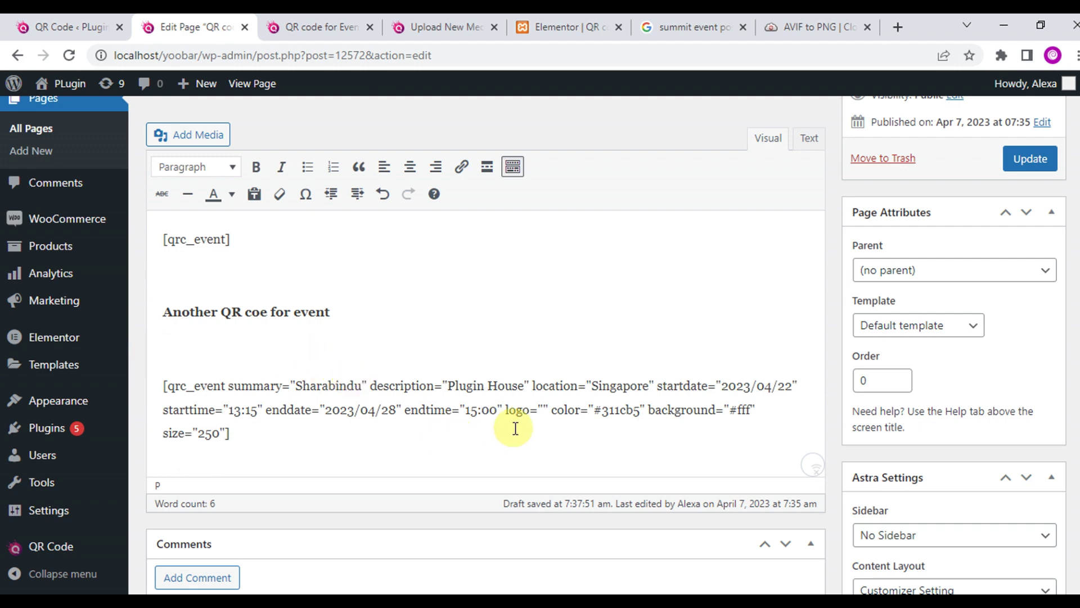
{"action": "double_click", "coordinate": [515, 410]}
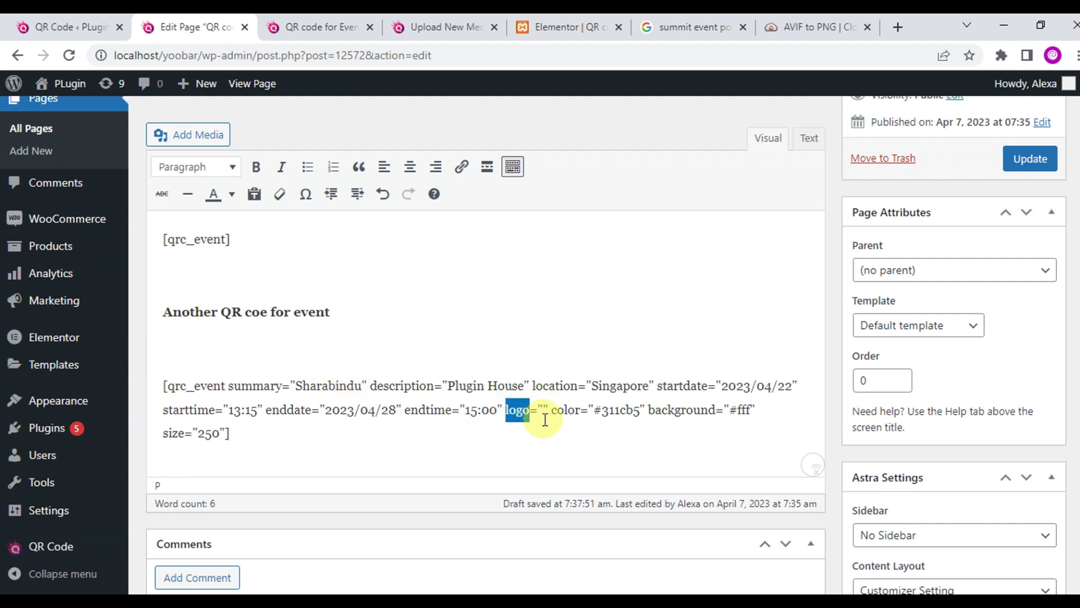
{"action": "left_click_drag", "start_coordinate": [506, 410], "coordinate": [539, 406]}
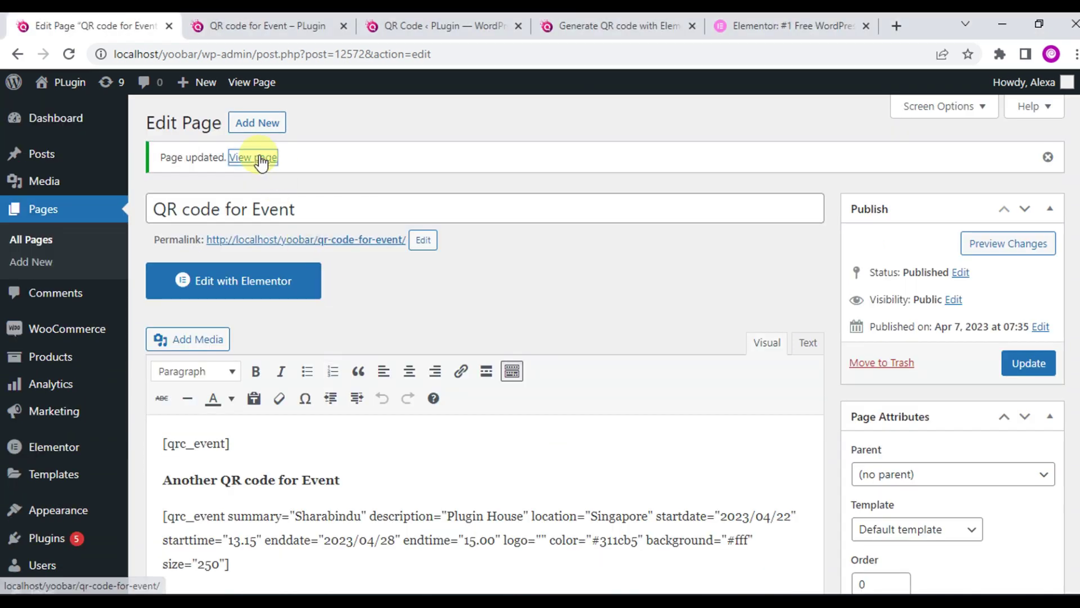
Open the updated page in a new tab, download the second QR code as Sharabindu (3).png, and view it.
{"action": "right_click", "coordinate": [259, 158]}
{"action": "left_click", "coordinate": [287, 169]}
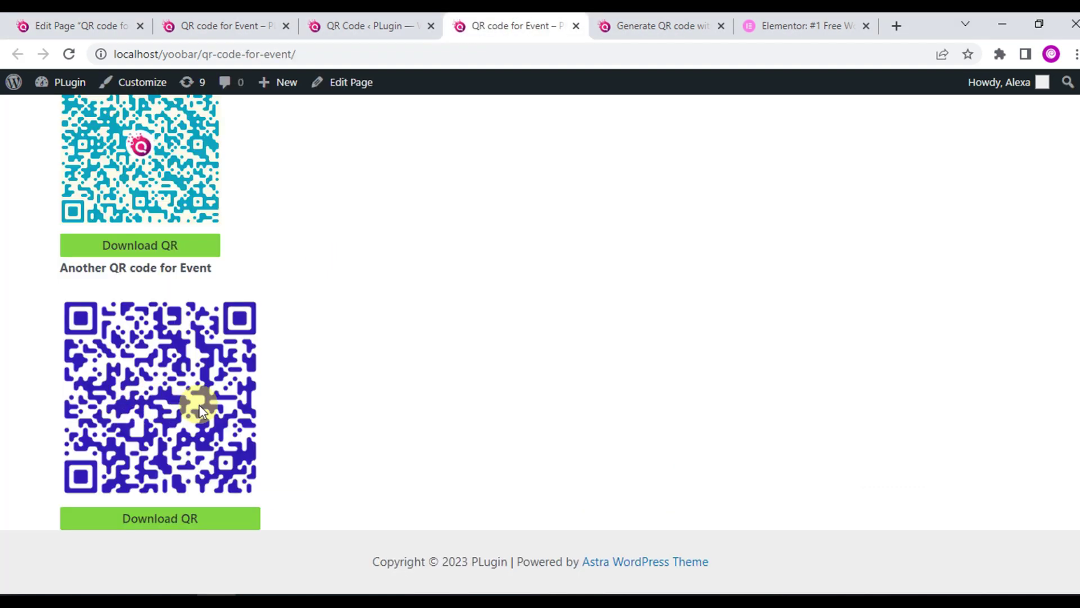
{"action": "scroll", "coordinate": [198, 406], "scroll_direction": "up", "scroll_amount": 1}
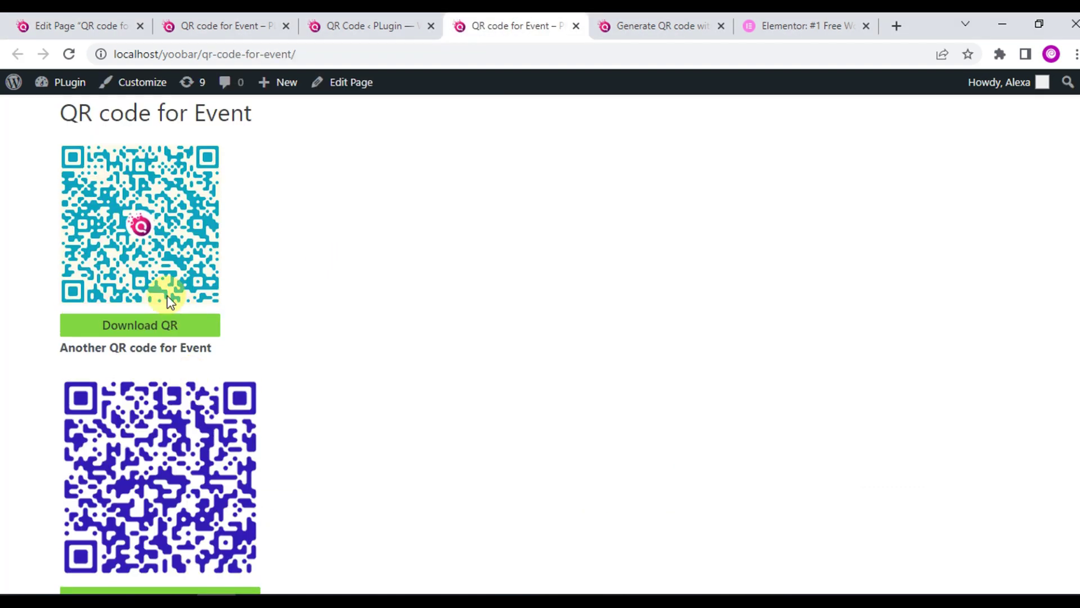
{"action": "scroll", "coordinate": [152, 499], "scroll_direction": "down", "scroll_amount": 1}
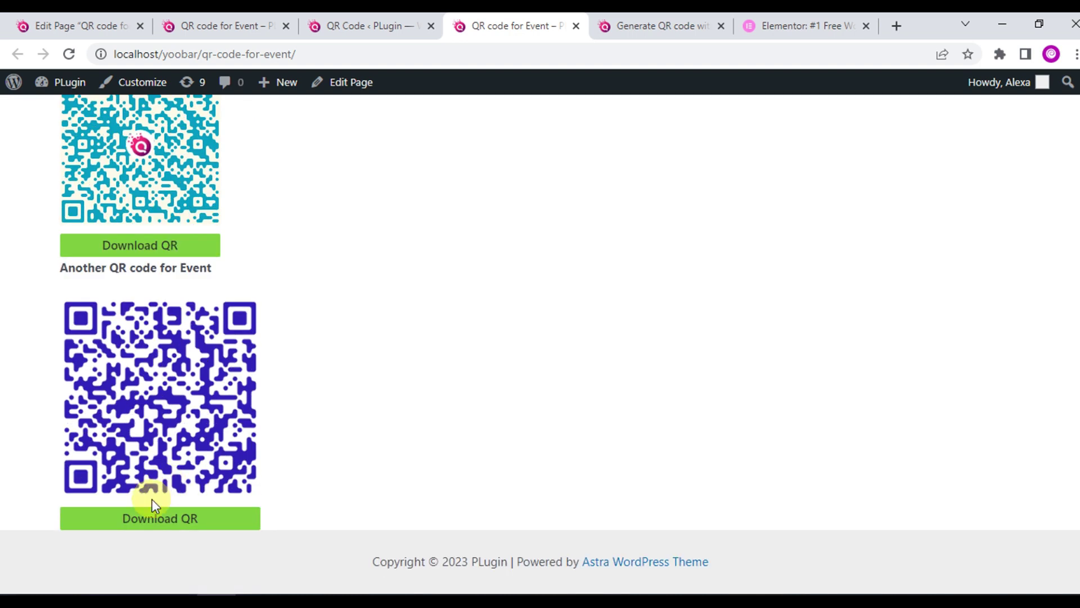
{"action": "left_click", "coordinate": [170, 526]}
{"action": "left_click", "coordinate": [107, 579]}
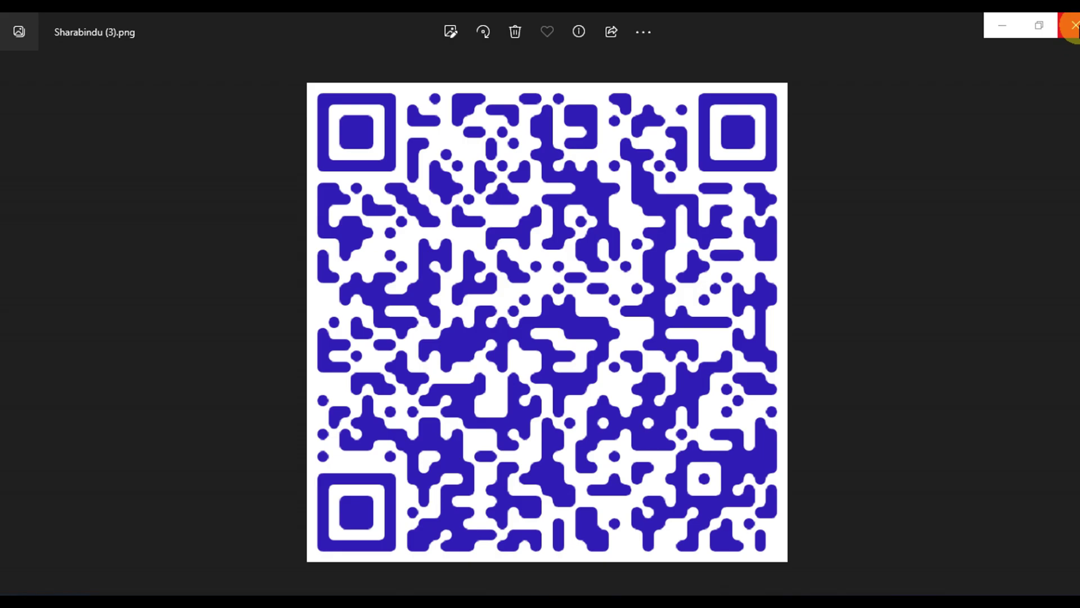
{"action": "left_click", "coordinate": [1072, 25]}
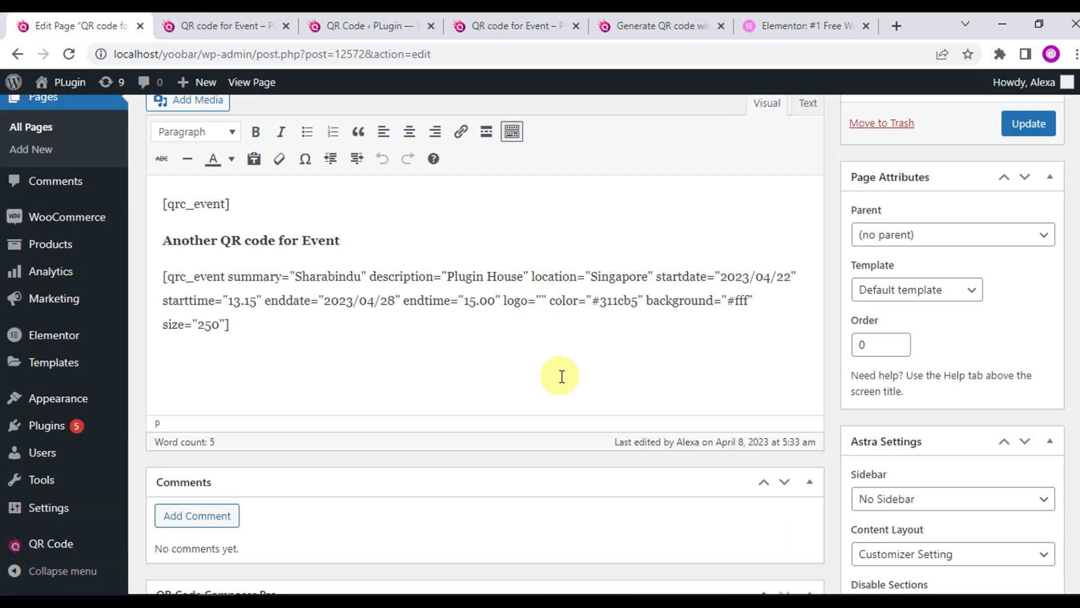
Paste the Taj Mahal photo's File URL into the shortcode's logo attribute and update the page.
{"action": "scroll", "coordinate": [123, 315], "scroll_direction": "up", "scroll_amount": 2}
{"action": "mouse_move", "coordinate": [45, 150]}
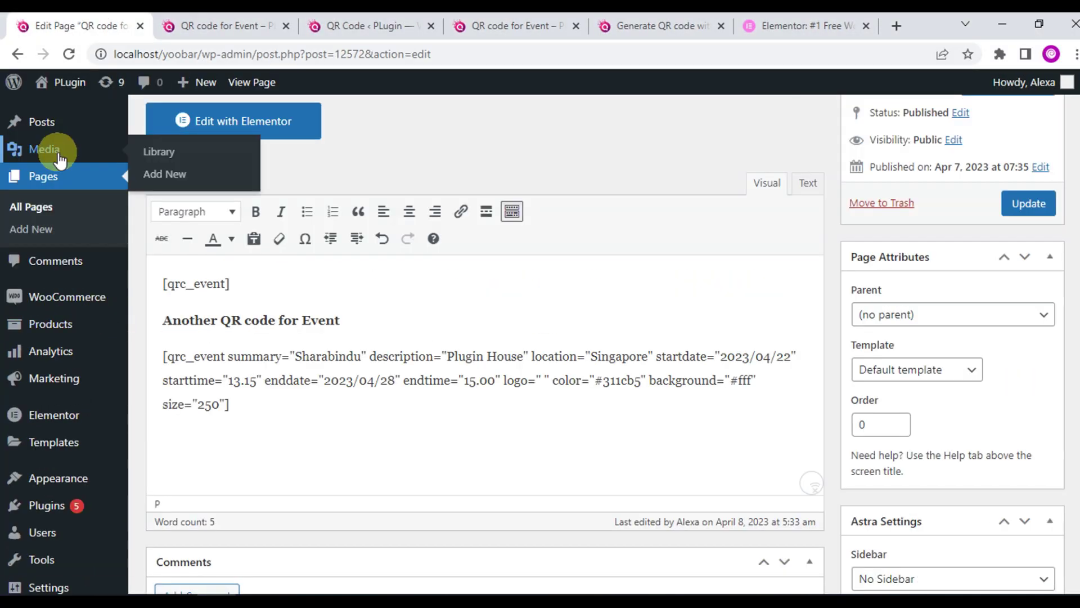
{"action": "middle_click", "coordinate": [168, 163]}
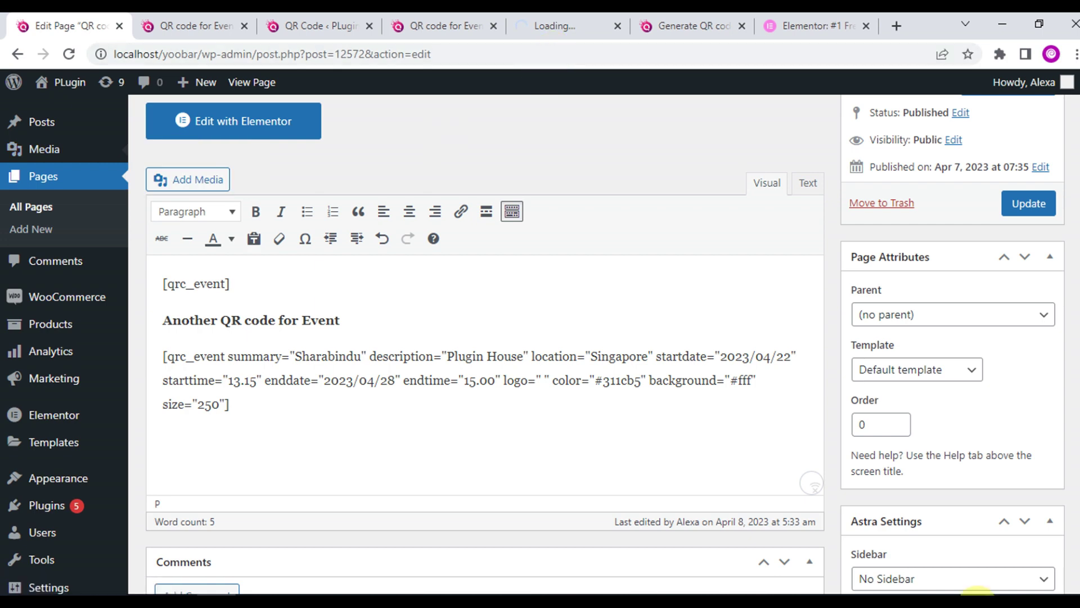
{"action": "left_click", "coordinate": [568, 25]}
{"action": "left_click", "coordinate": [422, 273]}
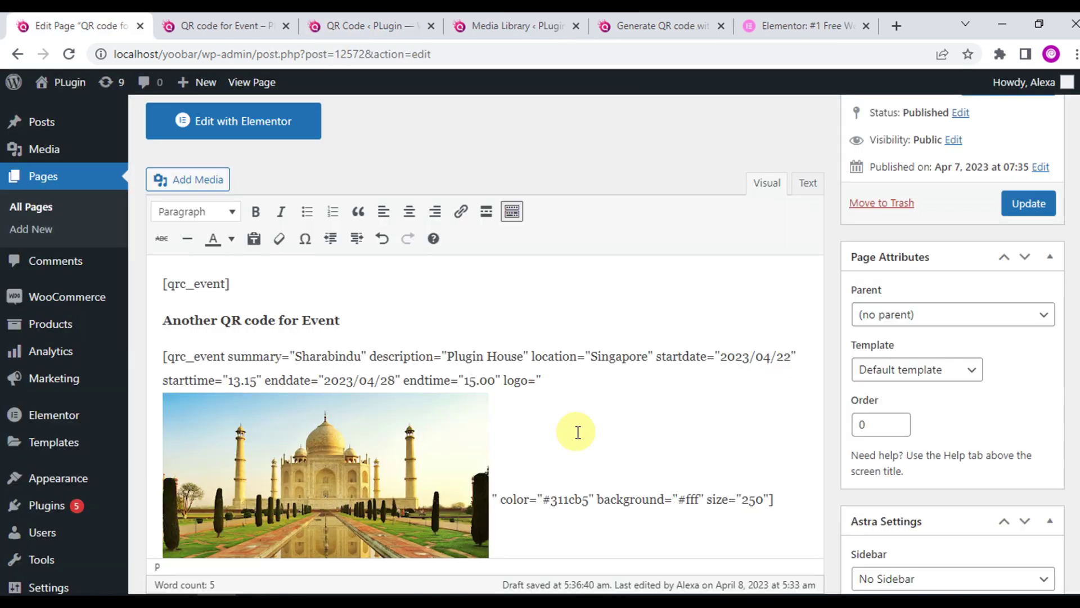
{"action": "type", "text": "http://localhost/yoobar/wp-content/uploads/2023/04/2022-10-26.jpg"}
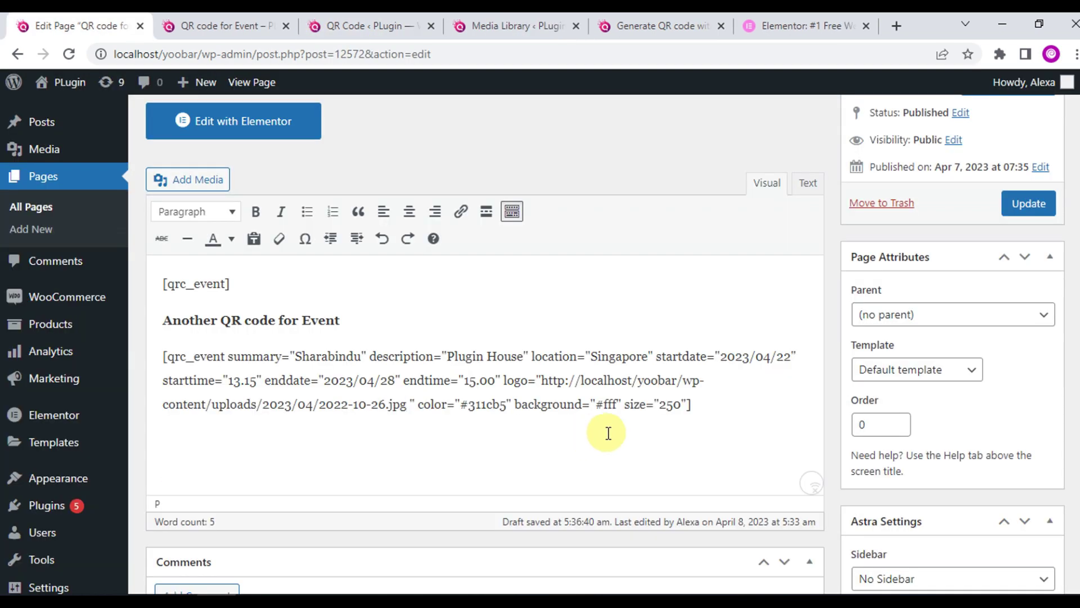
{"action": "left_click", "coordinate": [1028, 203]}
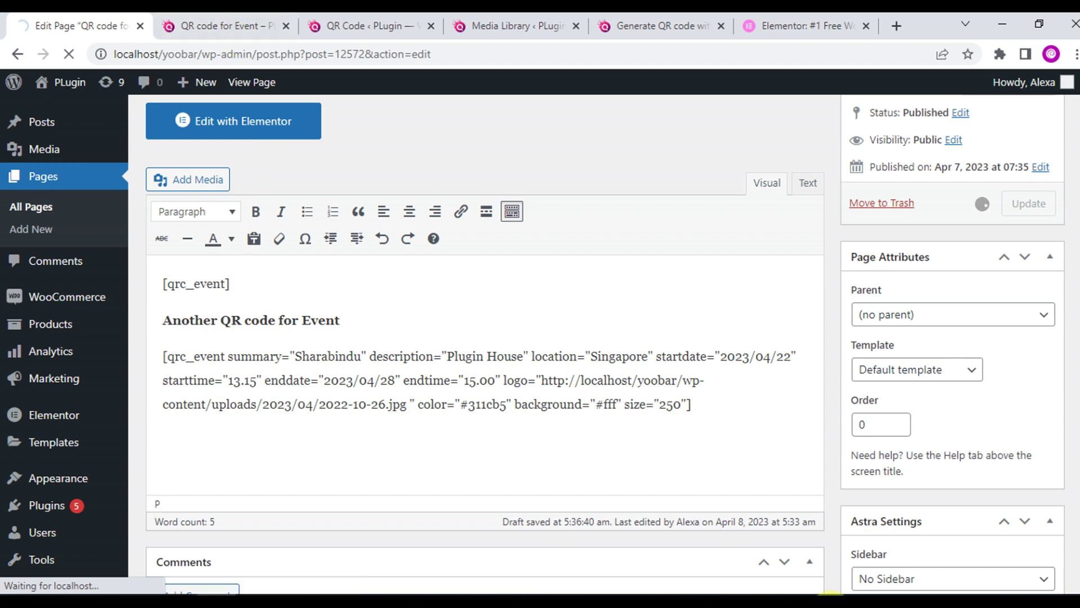
Reload the live page, then download and view the QR code PNG with the logo.
{"action": "left_click", "coordinate": [225, 25]}
{"action": "key", "text": "F5"}
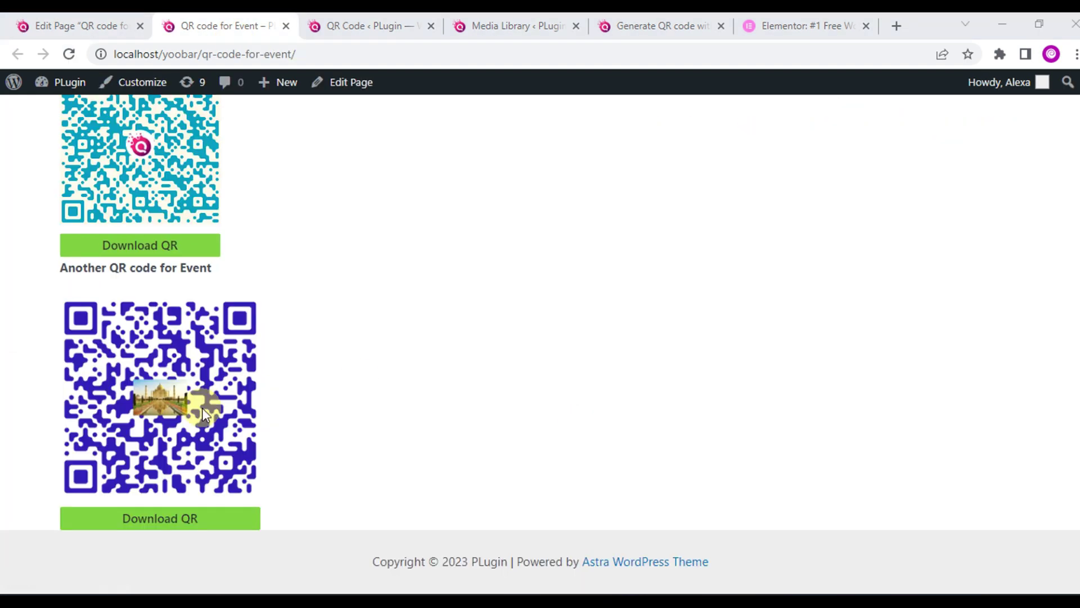
{"action": "left_click", "coordinate": [180, 523]}
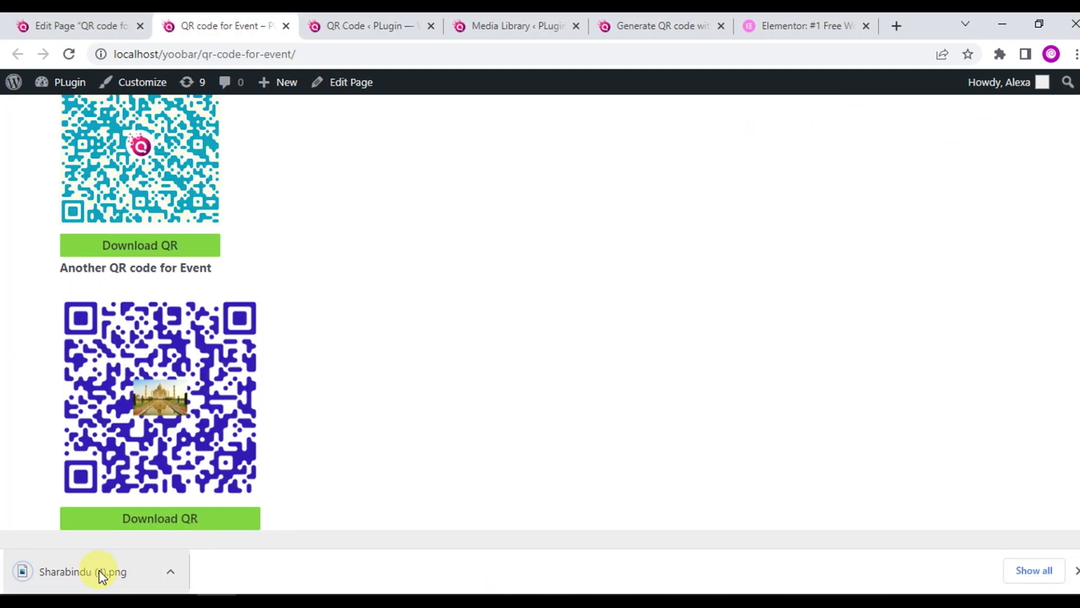
{"action": "left_click", "coordinate": [96, 570]}
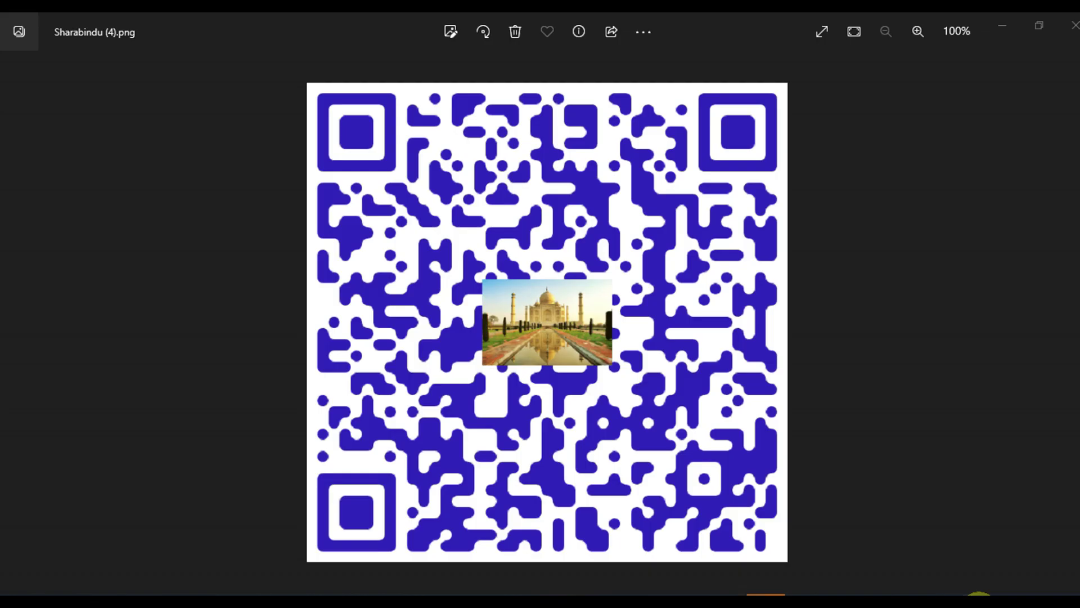
{"action": "left_click", "coordinate": [1075, 25]}
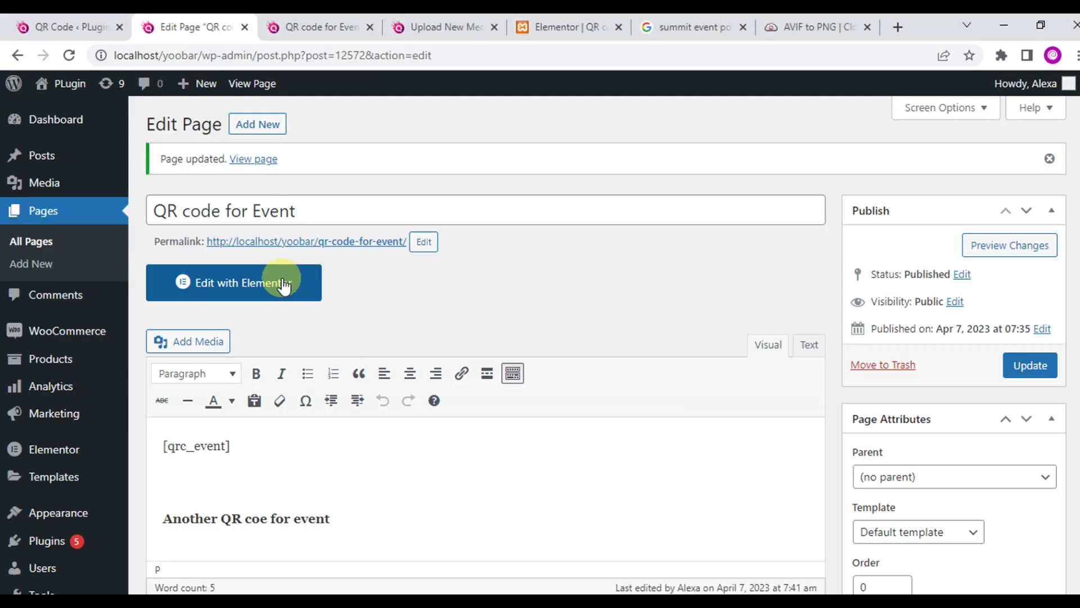
{"action": "left_click", "coordinate": [283, 284]}
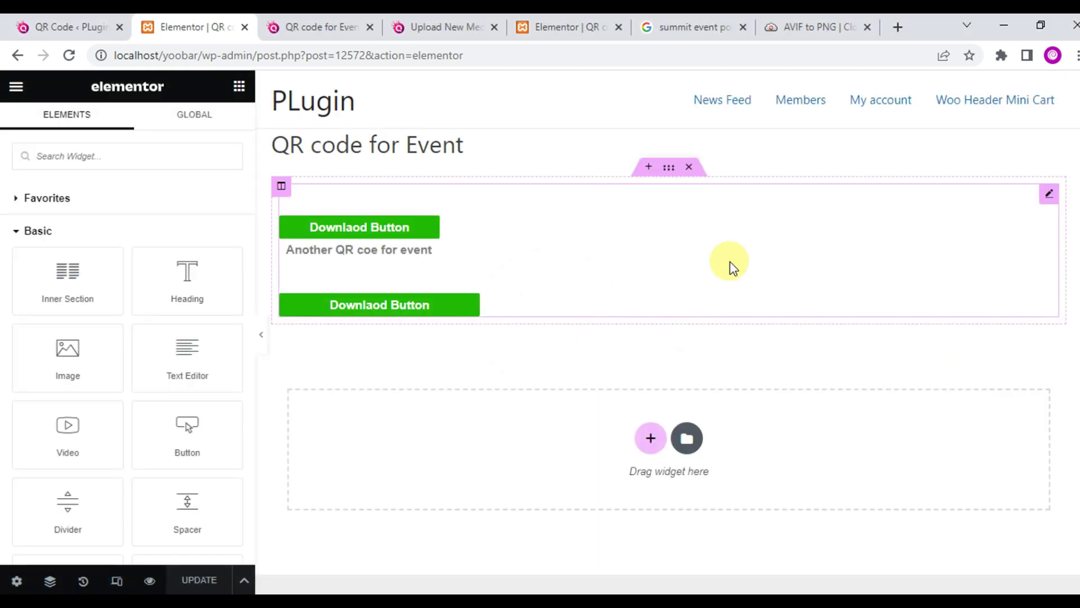
Delete the shortcode text widget from the Elementor page and search the widgets for 'qr'.
{"action": "left_click", "coordinate": [731, 261]}
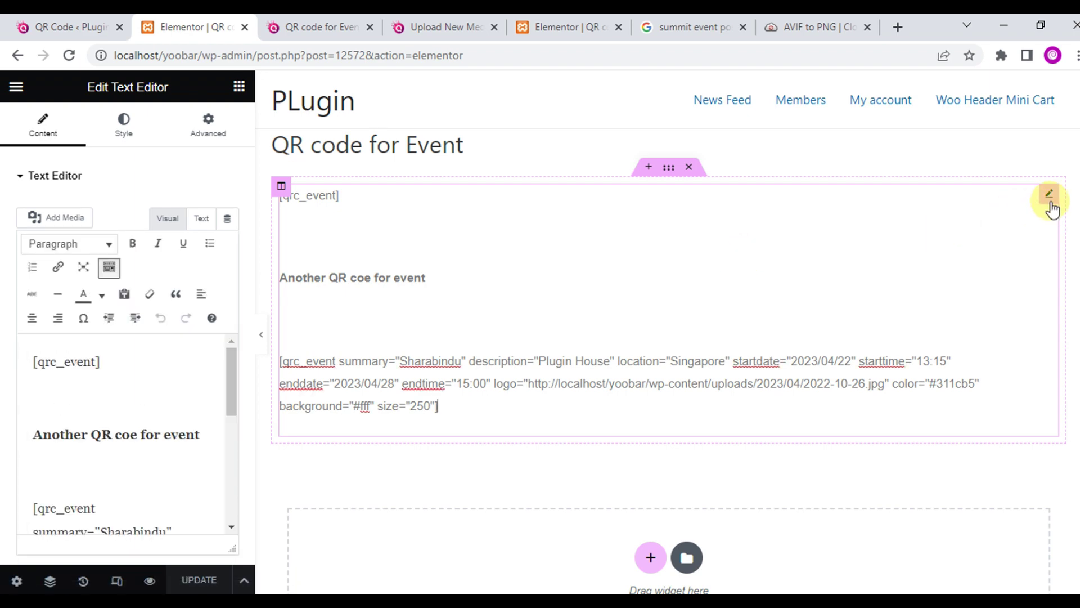
{"action": "right_click", "coordinate": [1050, 203]}
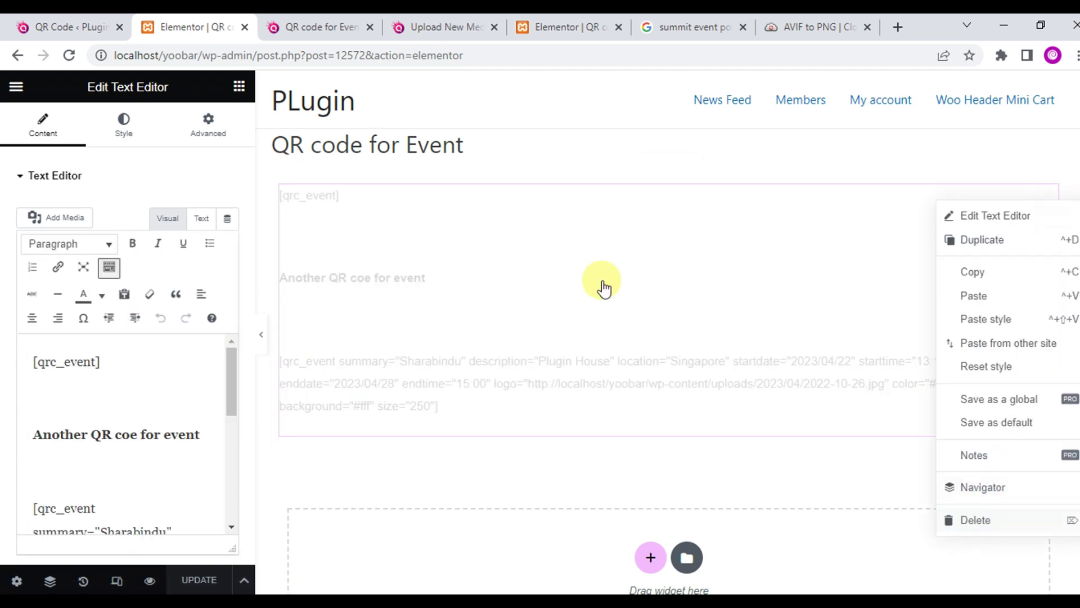
{"action": "key", "text": "Delete"}
{"action": "left_click", "coordinate": [99, 156]}
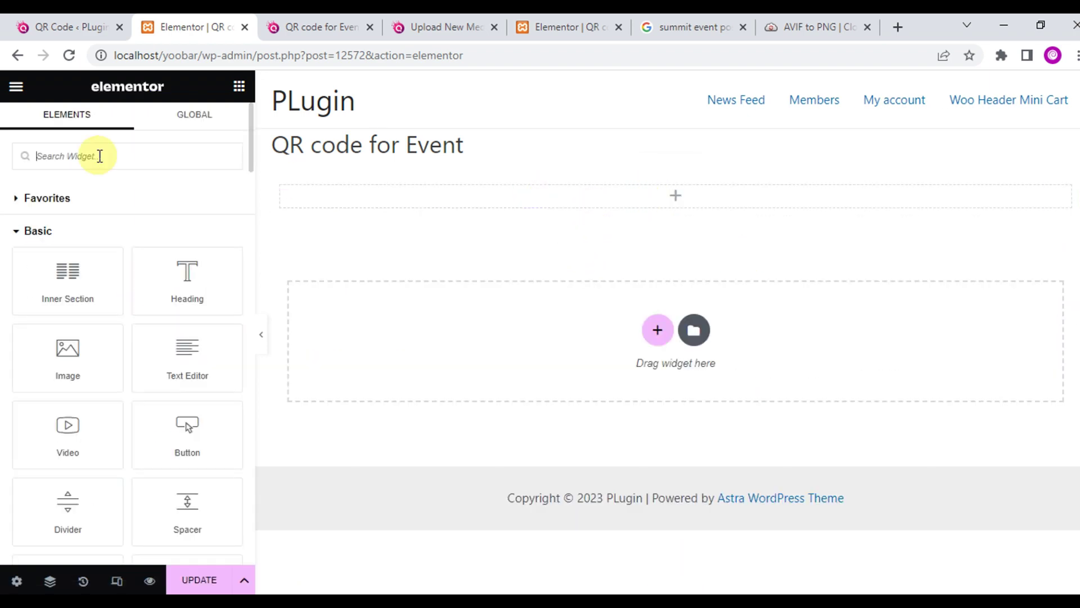
Add the QRC Composer widget to the top section and set its QR type to Event.
{"action": "type", "text": "qrc"}
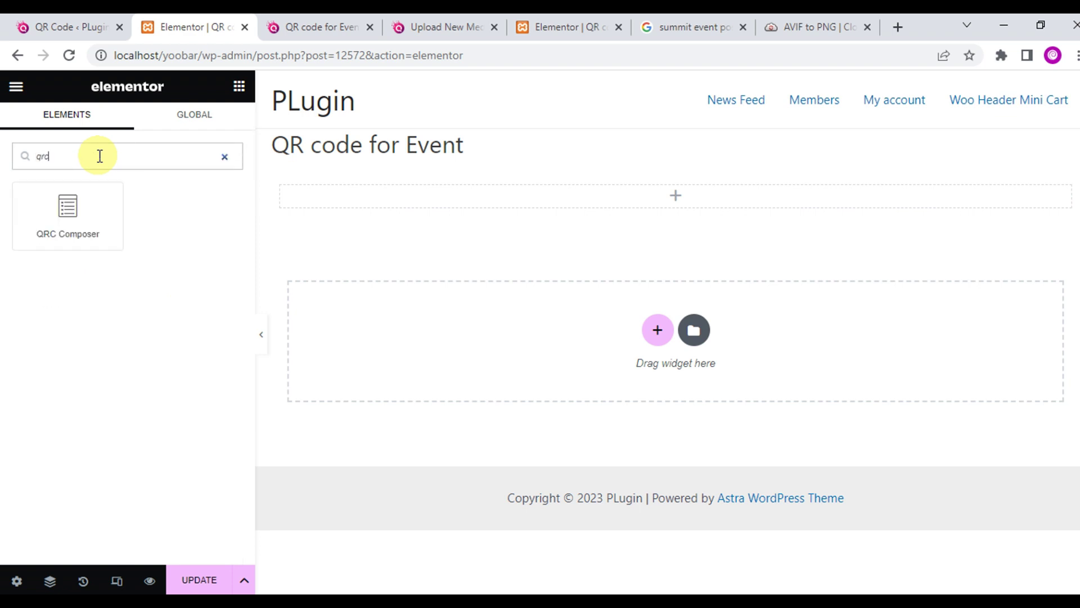
{"action": "left_click_drag", "start_coordinate": [59, 204], "coordinate": [673, 197]}
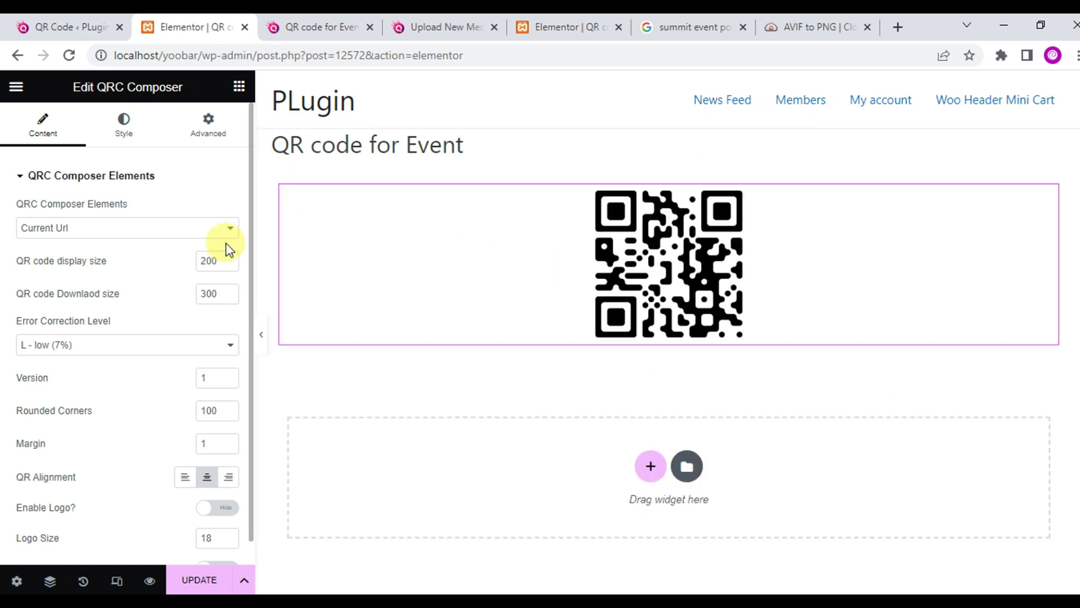
{"action": "left_click", "coordinate": [191, 227]}
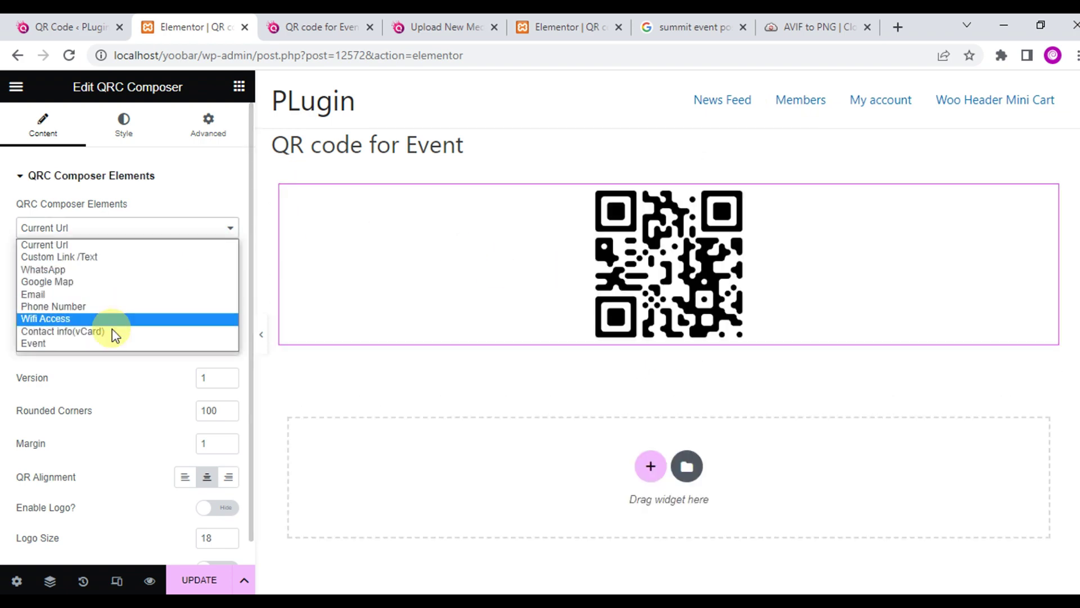
{"action": "left_click", "coordinate": [102, 341]}
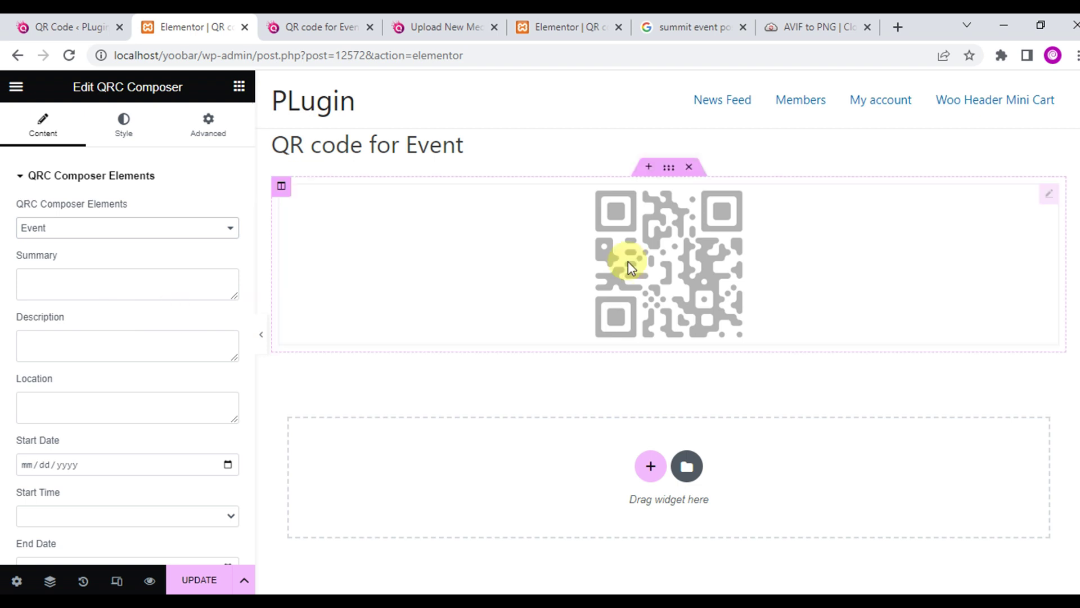
Enter summary 'Music Event 2023', description 'Live concert' and location 'London'.
{"action": "left_click", "coordinate": [128, 280]}
{"action": "type", "text": "Mus"}
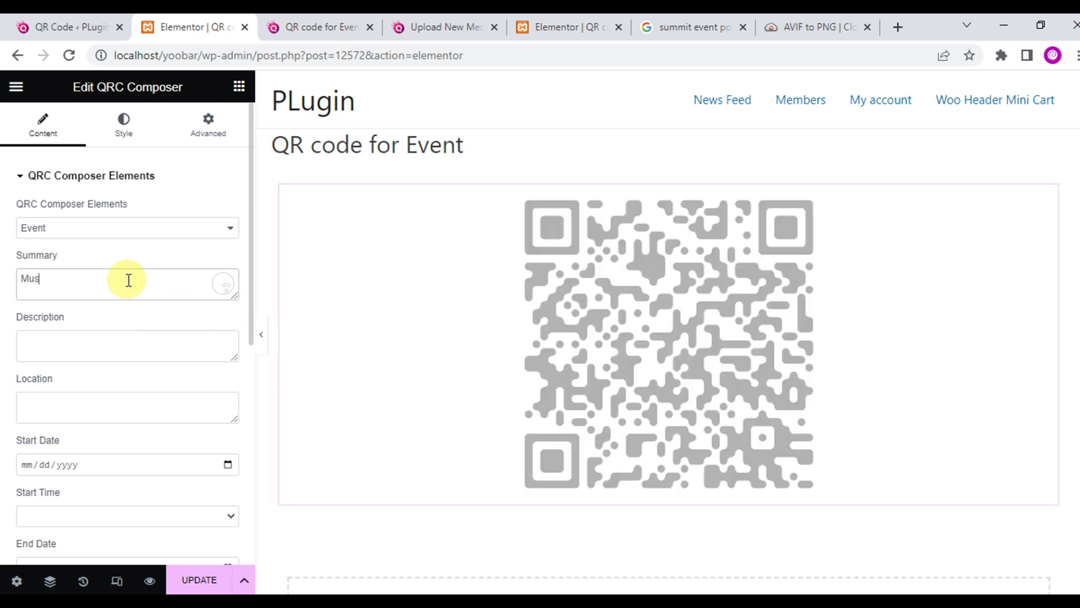
{"action": "type", "text": "ic Event 2023"}
{"action": "left_click", "coordinate": [73, 343]}
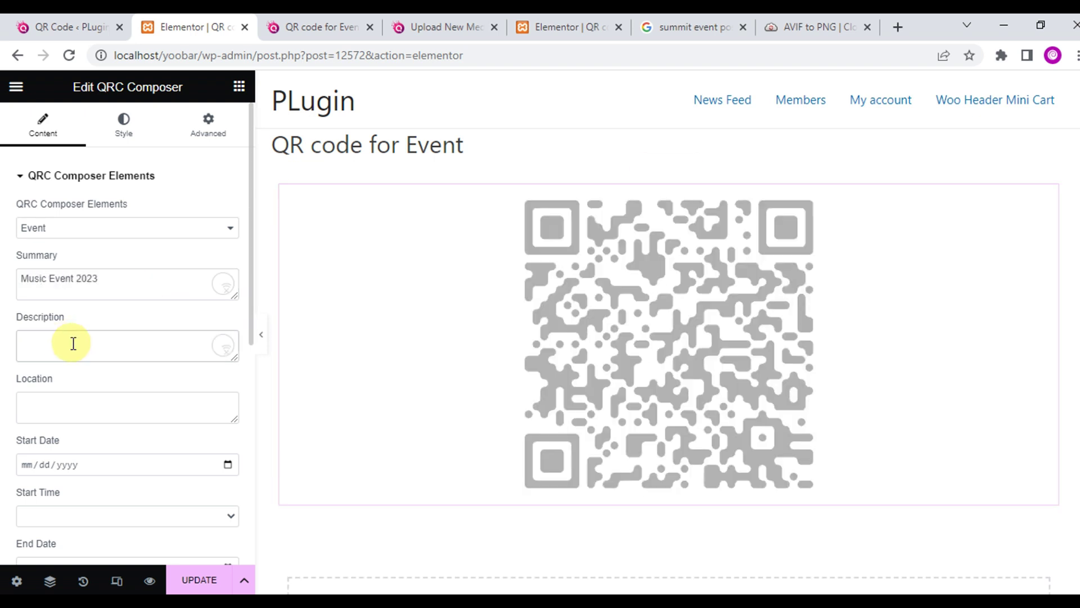
{"action": "type", "text": "Live concert"}
{"action": "left_click", "coordinate": [74, 399]}
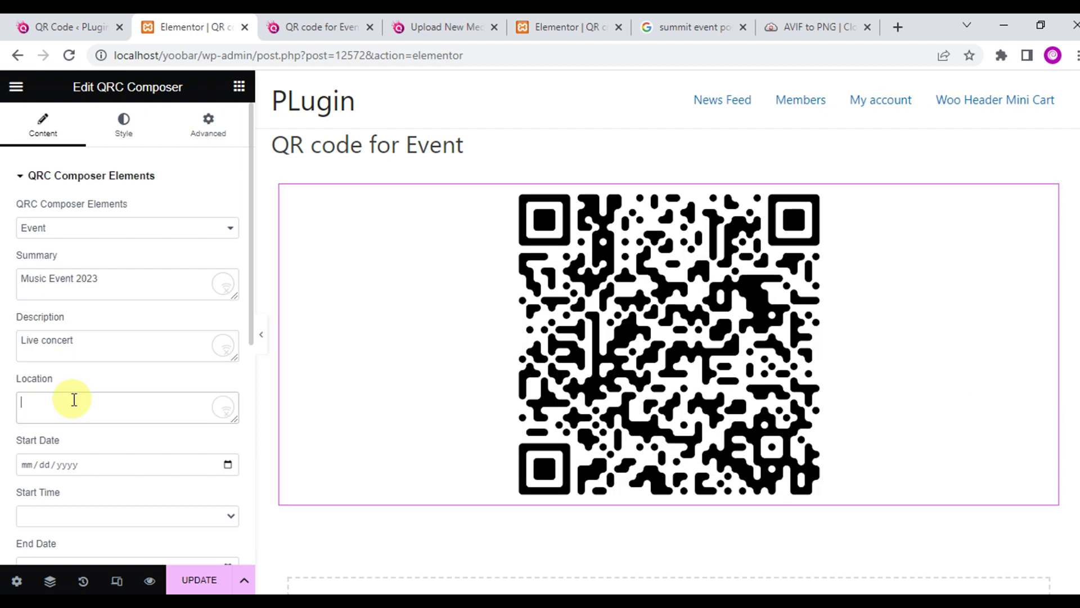
{"action": "type", "text": "London"}
Set the event start date to 04/08/2023.
{"action": "scroll", "coordinate": [124, 393], "scroll_direction": "down", "scroll_amount": 3}
{"action": "left_click", "coordinate": [228, 304]}
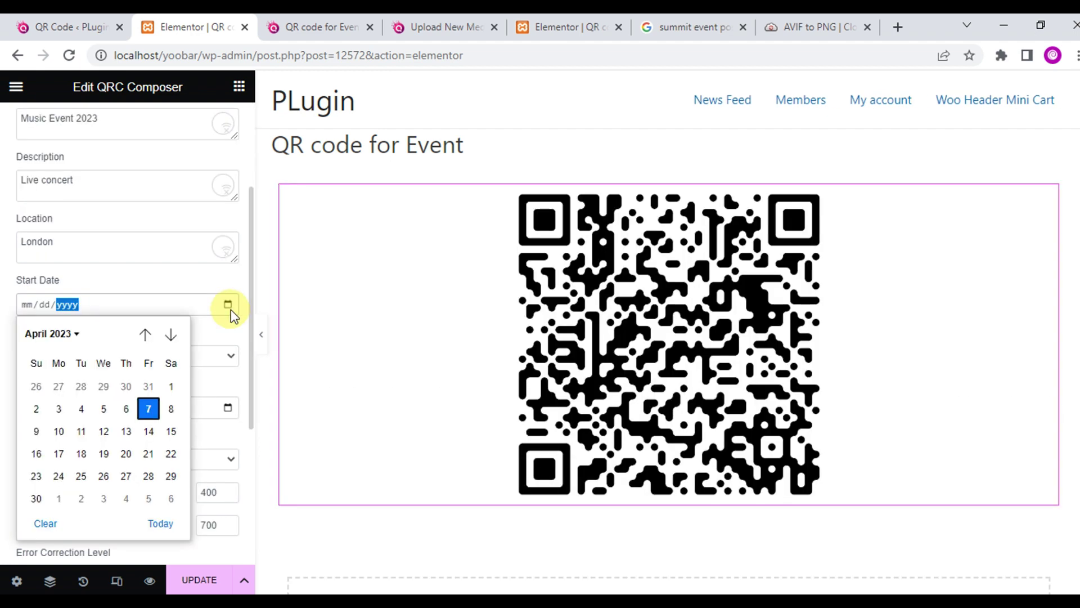
{"action": "left_click", "coordinate": [170, 408]}
{"action": "left_click", "coordinate": [89, 312]}
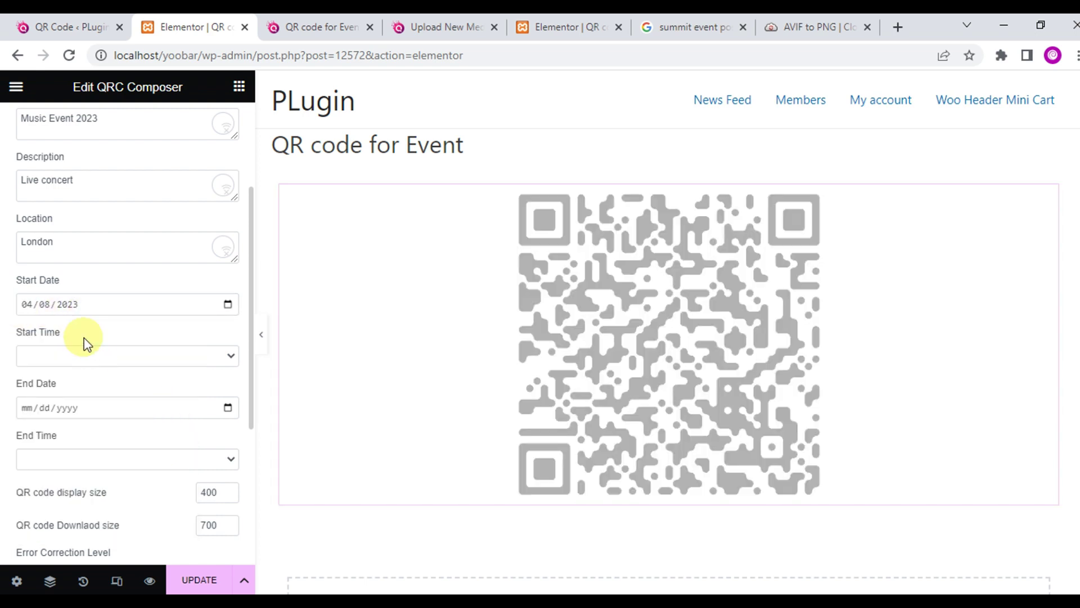
Set the event start time to 18.00, correcting an initial 05.00 pick.
{"action": "left_click", "coordinate": [92, 358]}
{"action": "scroll", "coordinate": [224, 326], "scroll_direction": "down", "scroll_amount": 3}
{"action": "left_click_drag", "start_coordinate": [224, 326], "coordinate": [230, 185]}
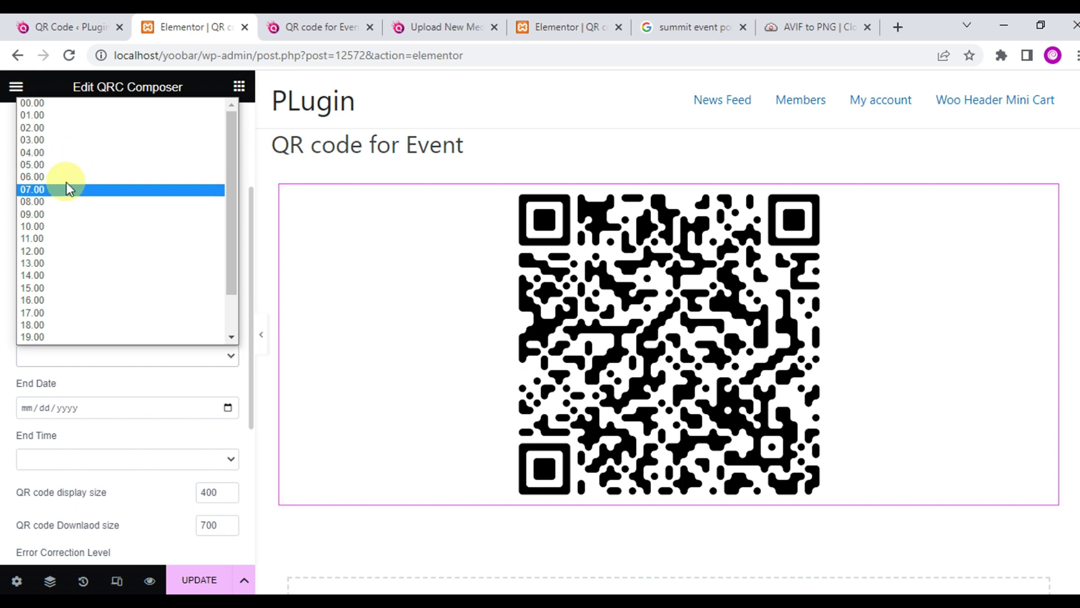
{"action": "left_click", "coordinate": [66, 166]}
{"action": "left_click", "coordinate": [98, 355]}
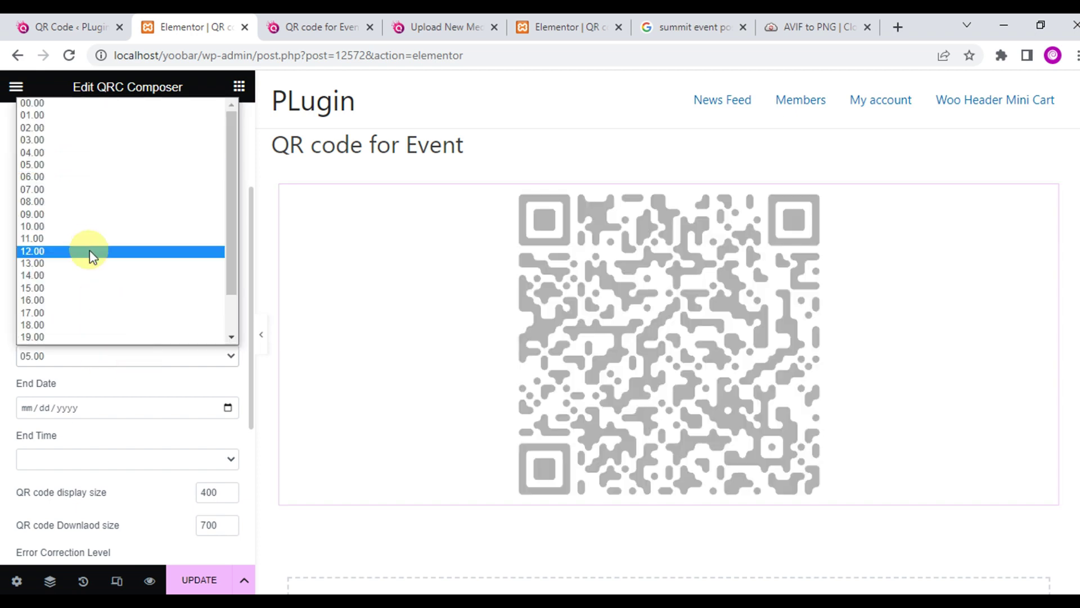
{"action": "scroll", "coordinate": [67, 254], "scroll_direction": "down", "scroll_amount": 1}
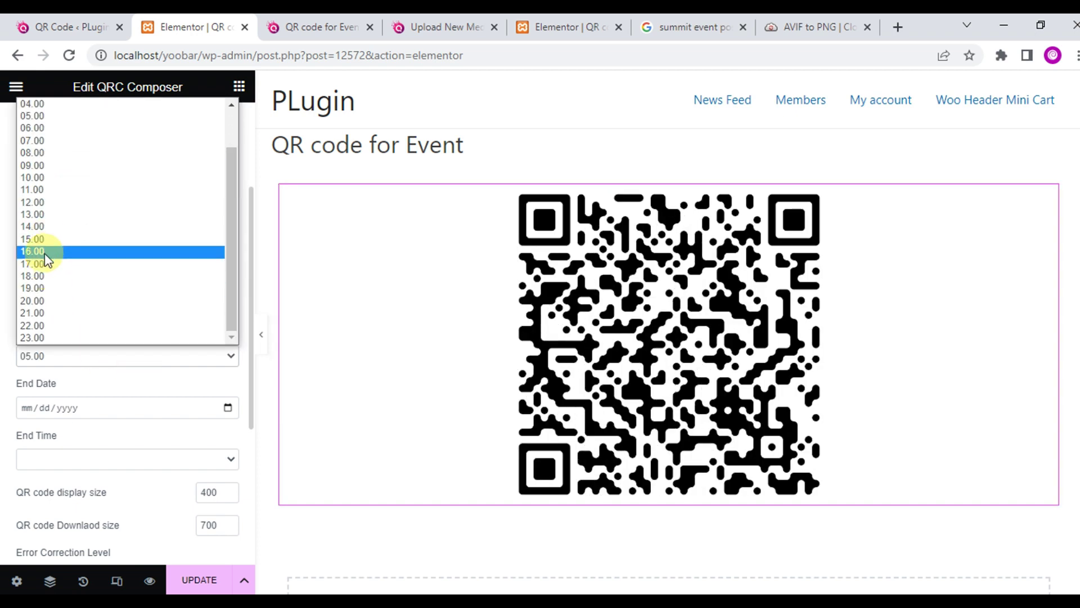
{"action": "left_click", "coordinate": [43, 276]}
{"action": "scroll", "coordinate": [67, 380], "scroll_direction": "down", "scroll_amount": 1}
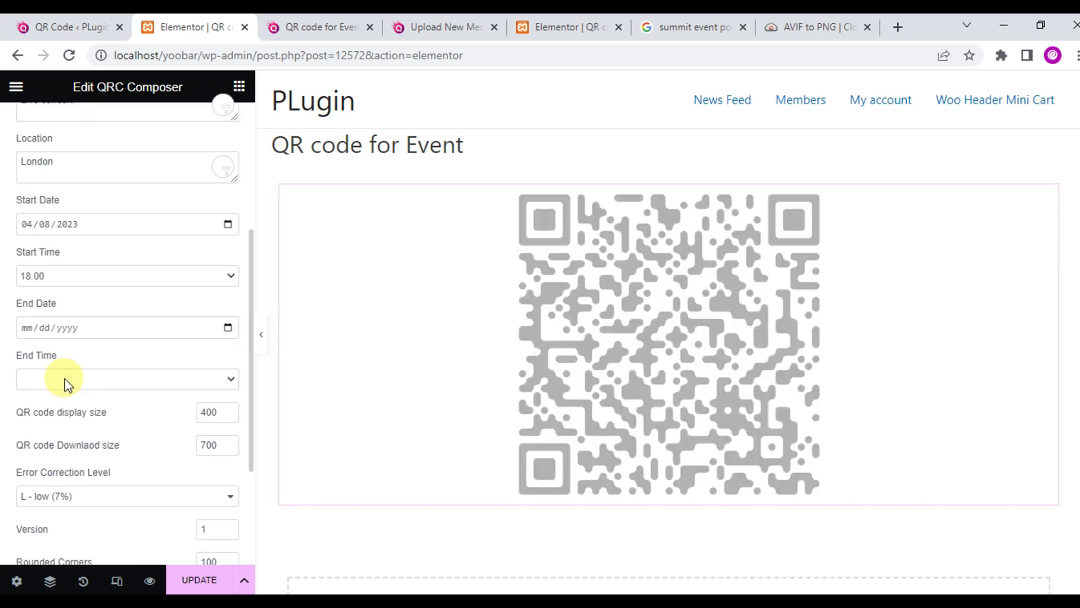
Set the end date to the 8th (04/08/2023) and the end time to 23.00.
{"action": "left_click", "coordinate": [228, 380]}
{"action": "left_click", "coordinate": [228, 328]}
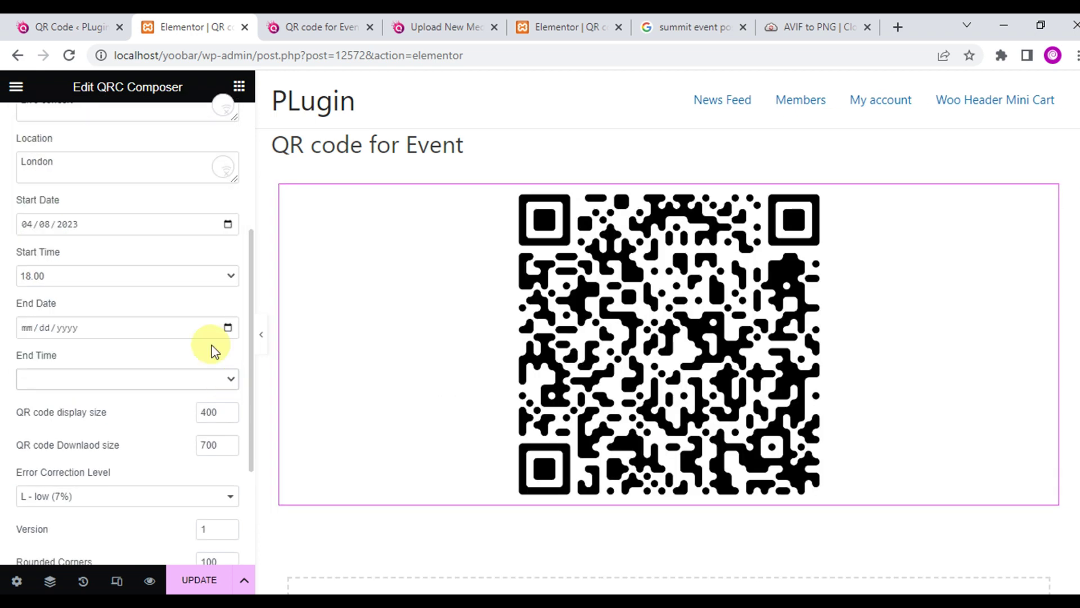
{"action": "left_click", "coordinate": [228, 328]}
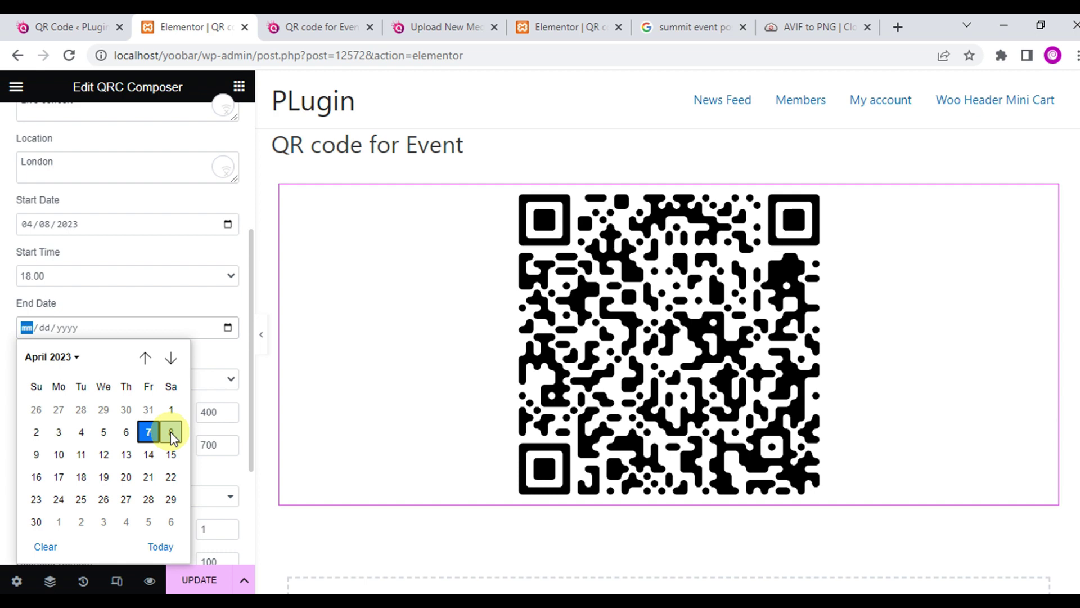
{"action": "left_click", "coordinate": [170, 431]}
{"action": "left_click", "coordinate": [232, 384]}
{"action": "scroll", "coordinate": [103, 333], "scroll_direction": "down", "scroll_amount": 2}
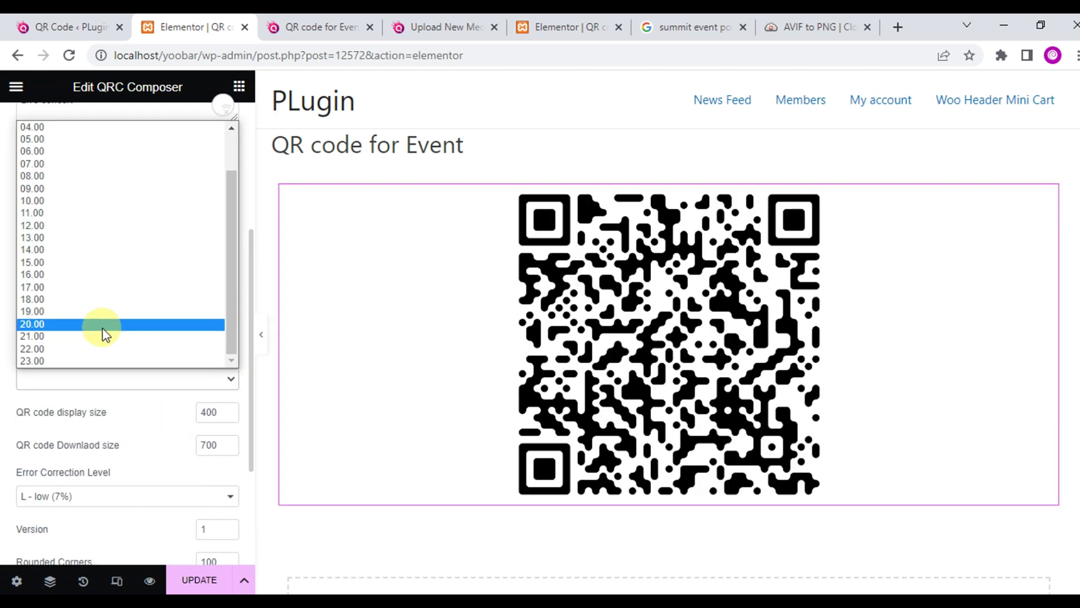
{"action": "left_click", "coordinate": [93, 360]}
{"action": "scroll", "coordinate": [142, 371], "scroll_direction": "down", "scroll_amount": 2}
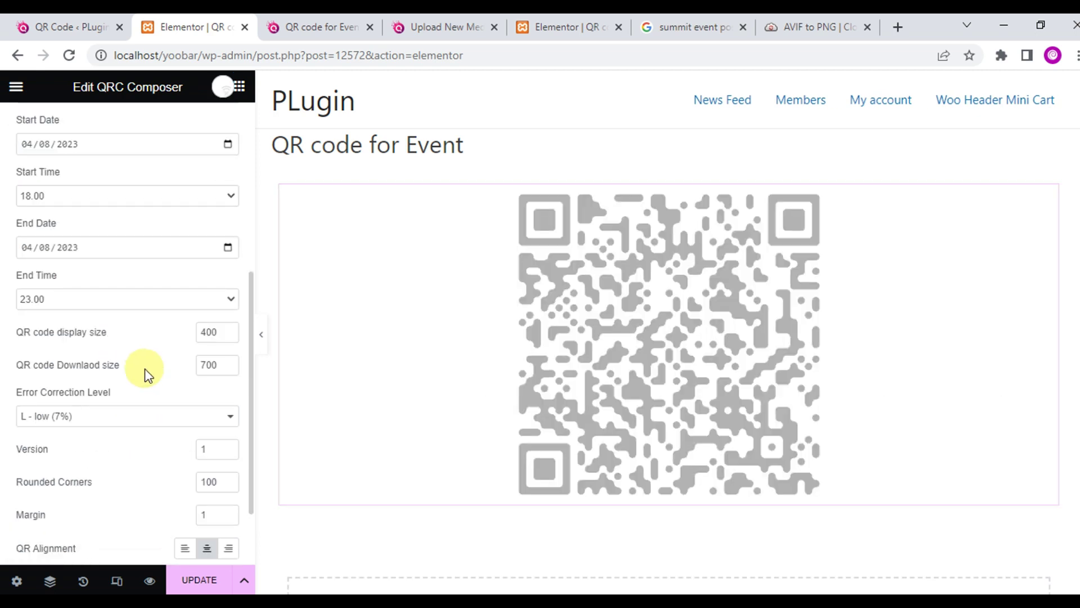
{"action": "scroll", "coordinate": [159, 366], "scroll_direction": "down", "scroll_amount": 2}
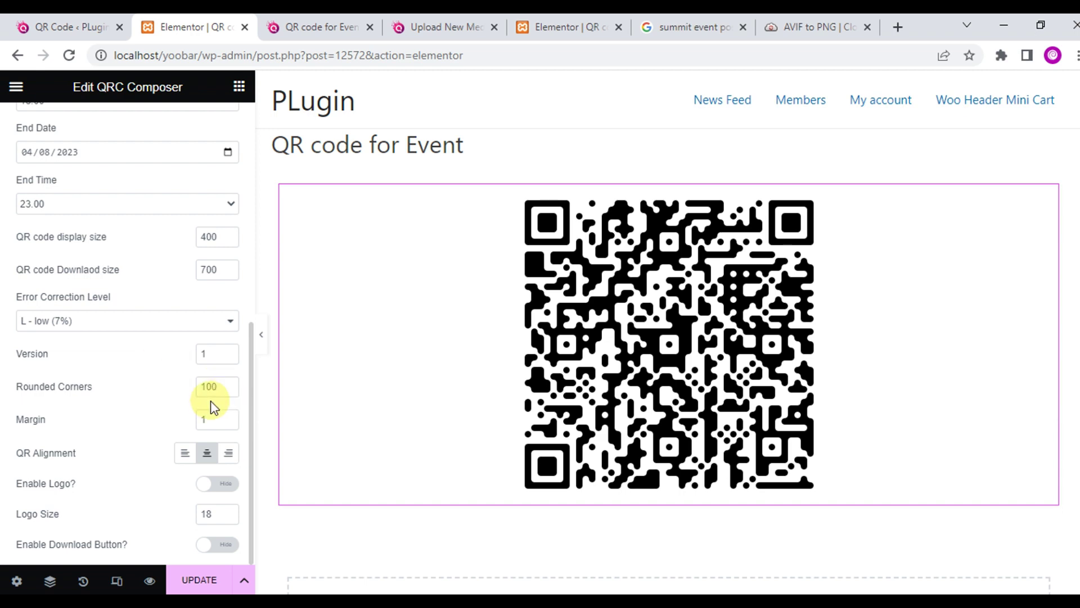
Left-align the QR code and use the orange and green library image as its logo.
{"action": "left_click", "coordinate": [178, 453]}
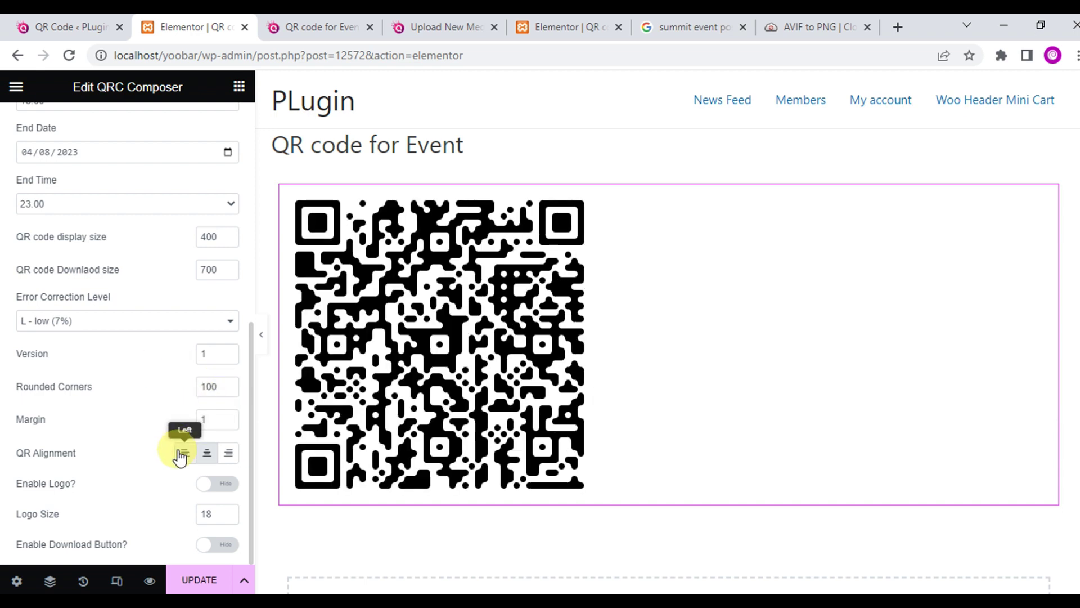
{"action": "left_click", "coordinate": [197, 485]}
{"action": "scroll", "coordinate": [146, 429], "scroll_direction": "down", "scroll_amount": 2}
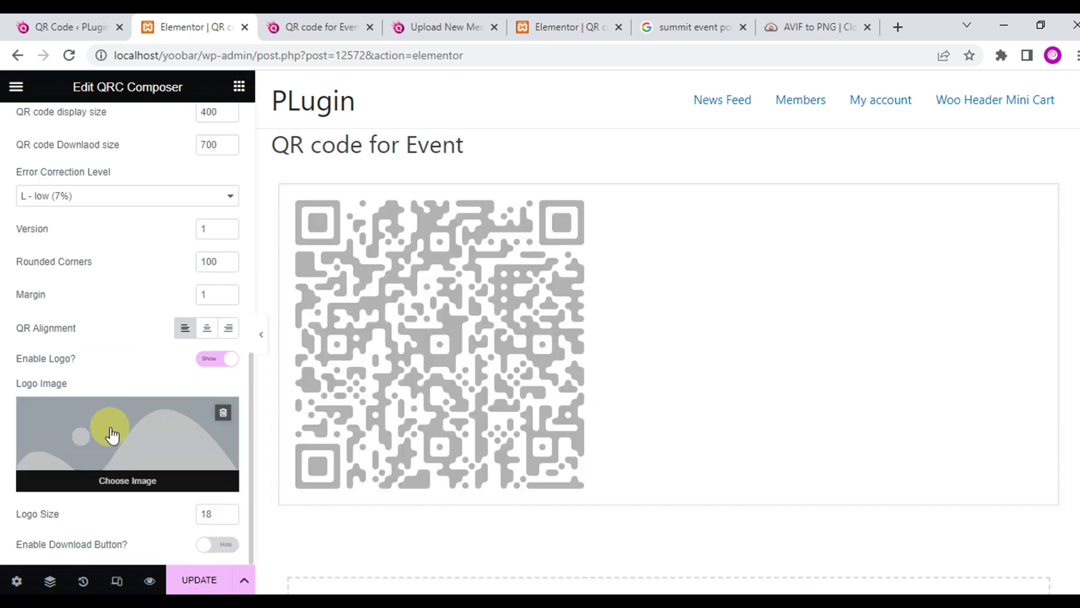
{"action": "left_click", "coordinate": [112, 434]}
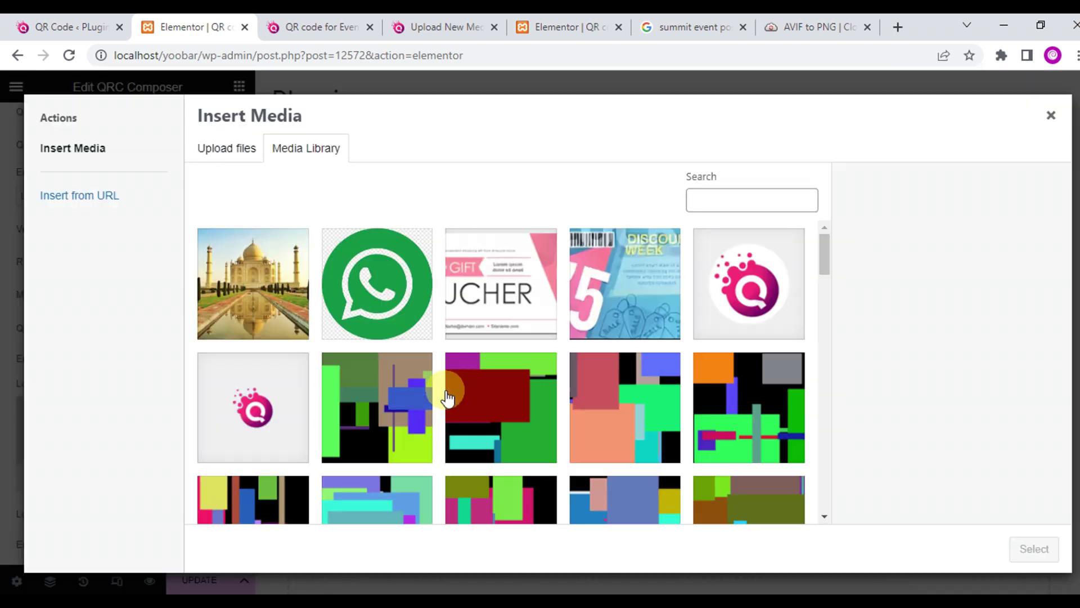
{"action": "left_click", "coordinate": [458, 405]}
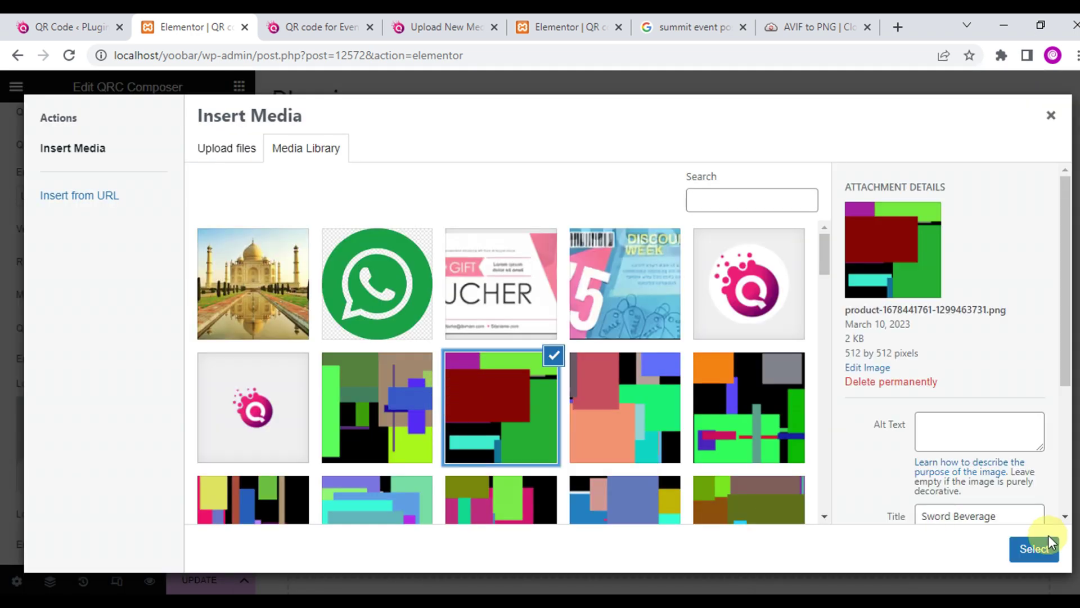
{"action": "left_click", "coordinate": [500, 295]}
{"action": "left_click", "coordinate": [646, 280]}
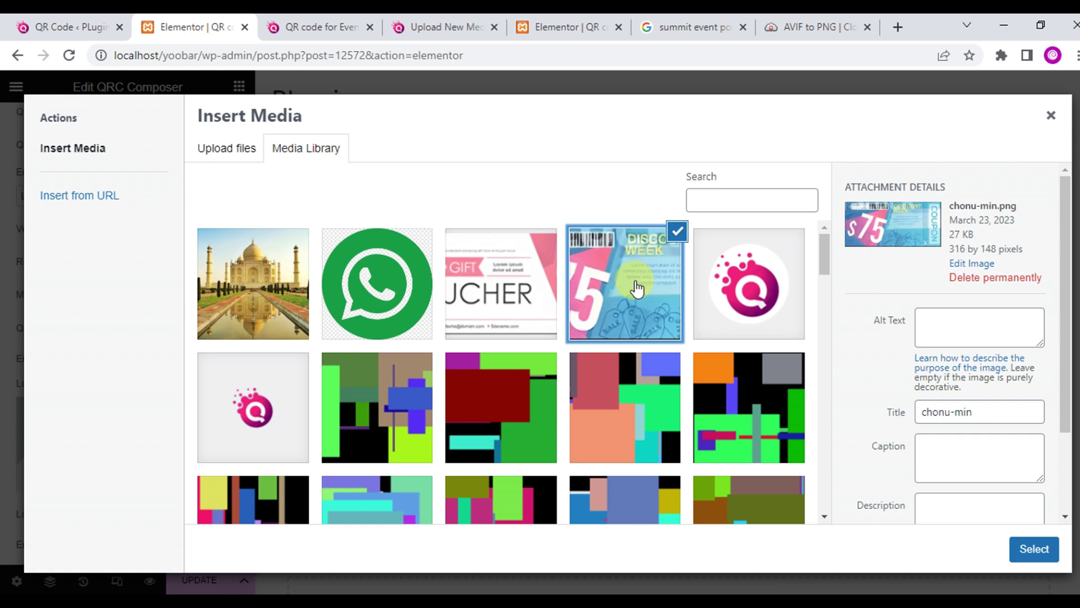
{"action": "left_click", "coordinate": [599, 368]}
{"action": "left_click", "coordinate": [1032, 548]}
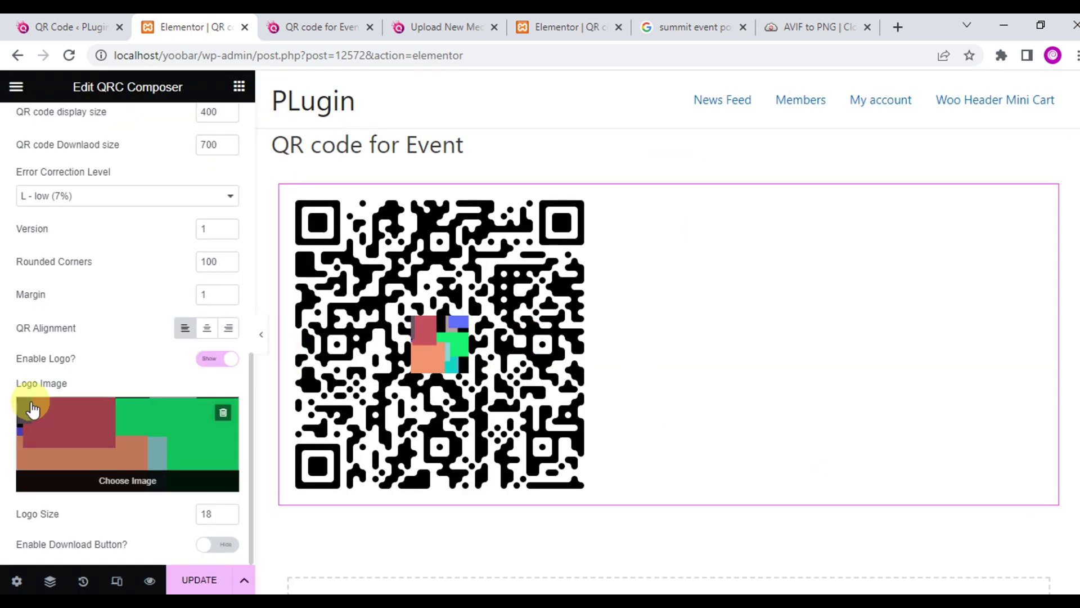
Add a Download QR button with top margin 10 and set the QR margin to 0.
{"action": "left_click", "coordinate": [210, 544]}
{"action": "scroll", "coordinate": [115, 501], "scroll_direction": "down", "scroll_amount": 3}
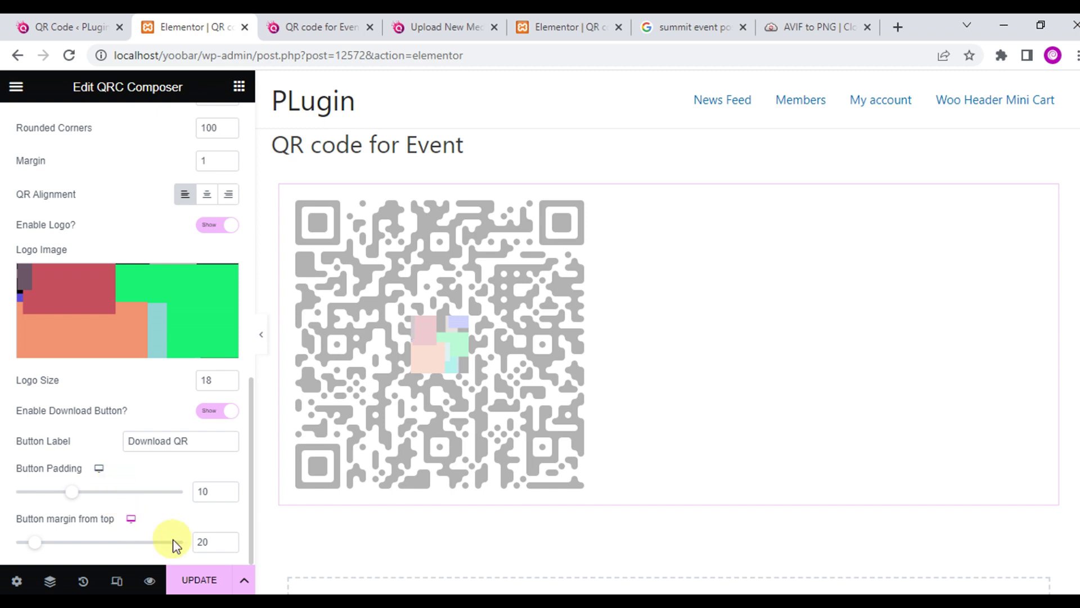
{"action": "left_click", "coordinate": [228, 546]}
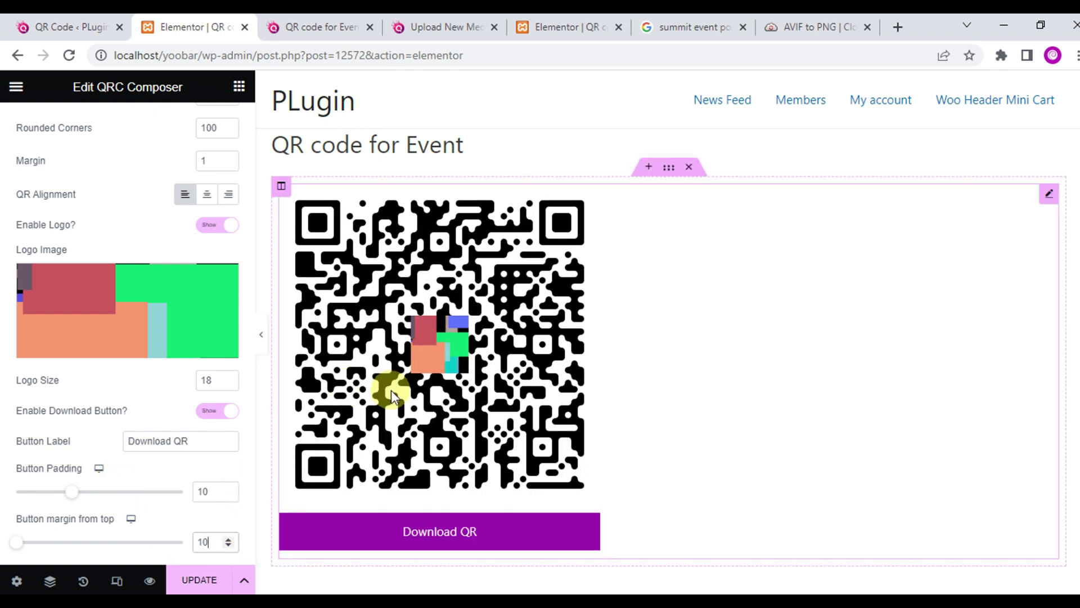
{"action": "scroll", "coordinate": [170, 356], "scroll_direction": "up", "scroll_amount": 3}
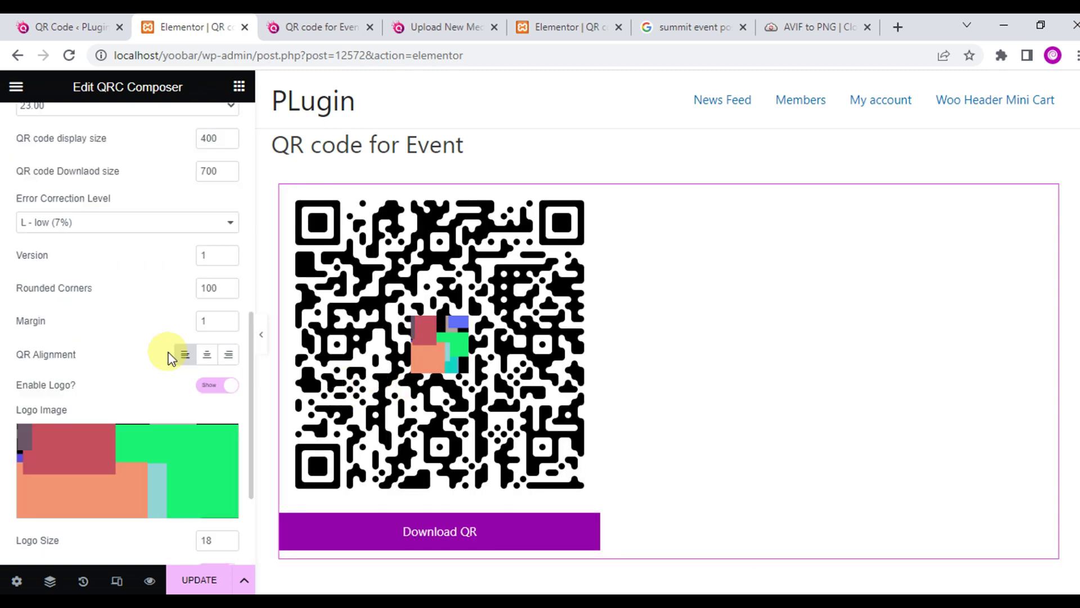
{"action": "left_click", "coordinate": [229, 325]}
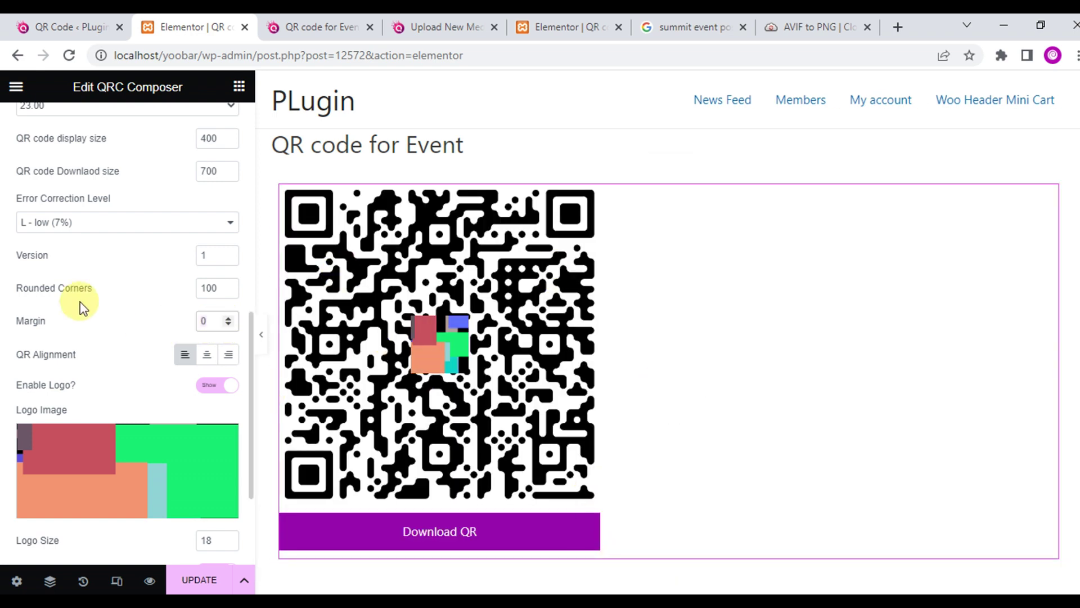
{"action": "scroll", "coordinate": [84, 270], "scroll_direction": "up", "scroll_amount": 7}
{"action": "scroll", "coordinate": [102, 197], "scroll_direction": "up", "scroll_amount": 2}
Colour the QR code a saturated blue (#0C57C8) in the Style settings.
{"action": "left_click", "coordinate": [124, 120]}
{"action": "left_click", "coordinate": [228, 210]}
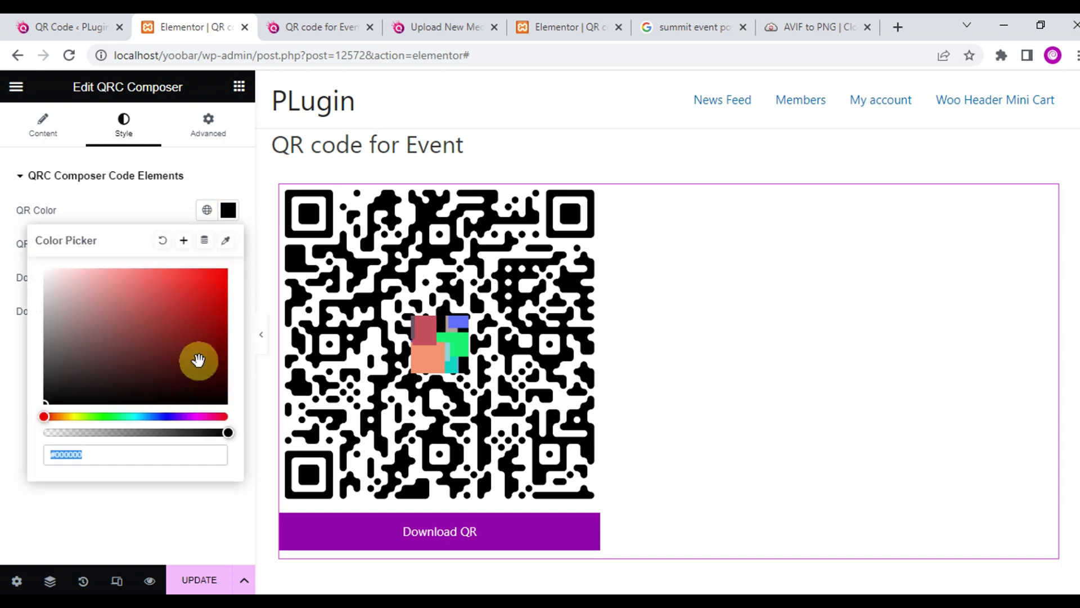
{"action": "left_click", "coordinate": [111, 415]}
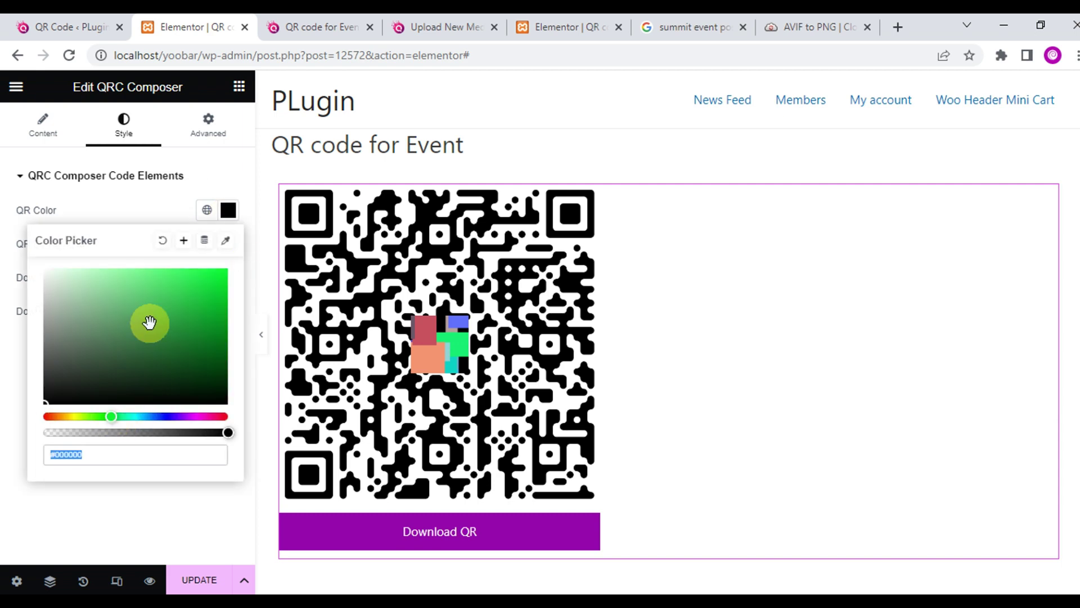
{"action": "left_click", "coordinate": [144, 415]}
{"action": "left_click", "coordinate": [153, 415]}
{"action": "left_click", "coordinate": [216, 298]}
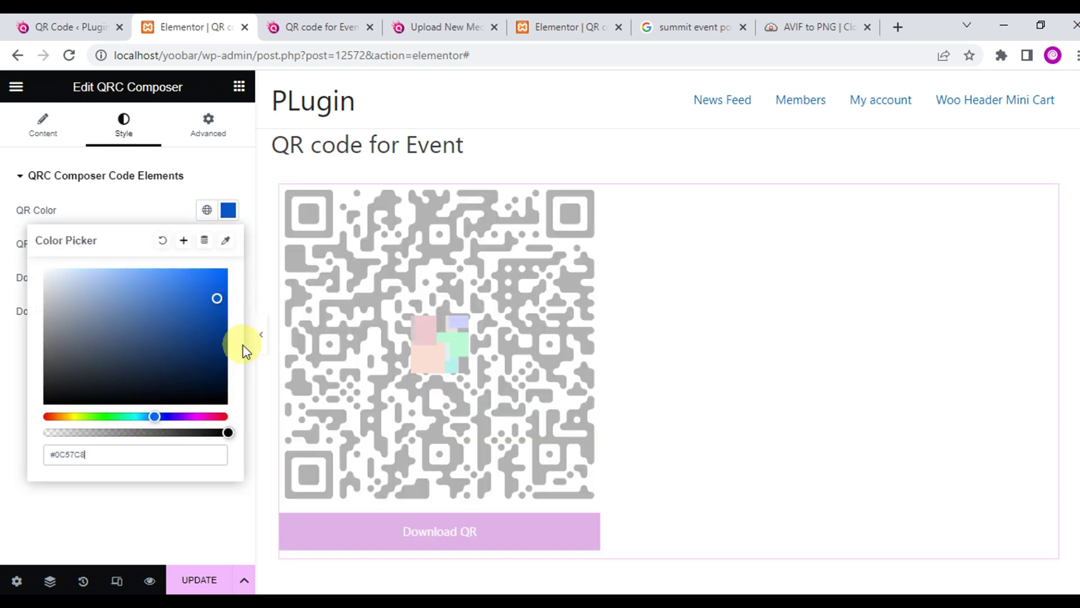
{"action": "left_click", "coordinate": [5, 374]}
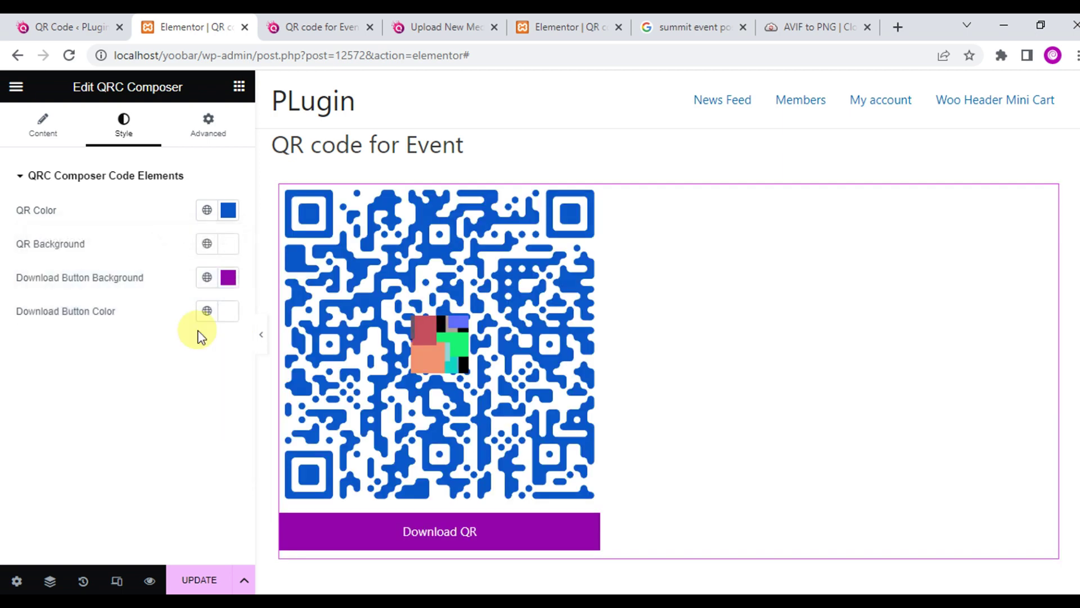
Give the download button a dark background, reapplying the blue QR colour.
{"action": "left_click", "coordinate": [228, 277]}
{"action": "left_click_drag", "start_coordinate": [154, 429], "coordinate": [32, 490]}
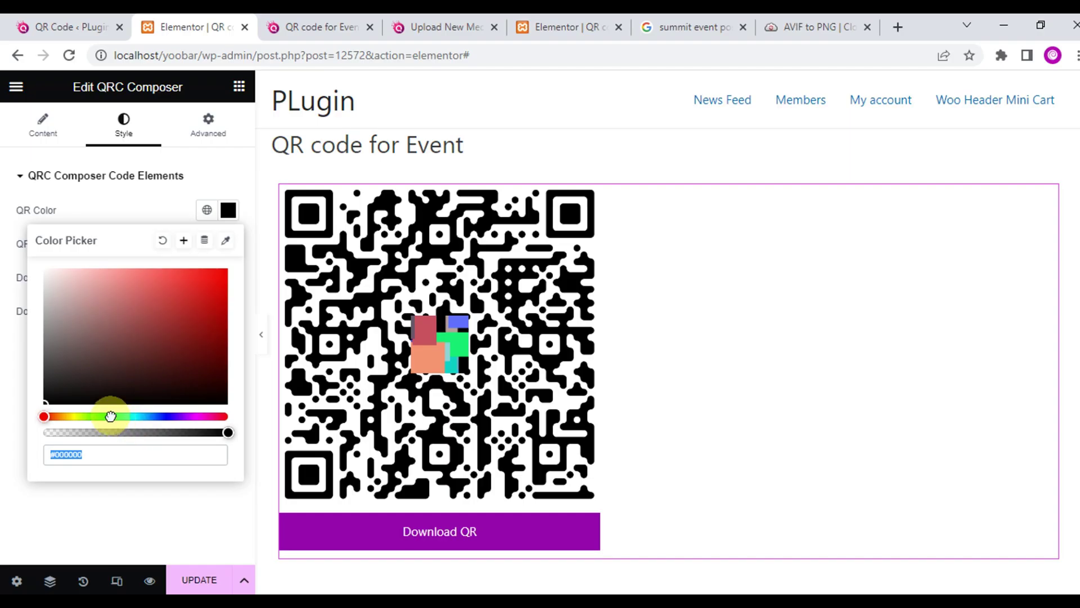
{"action": "left_click", "coordinate": [111, 415]}
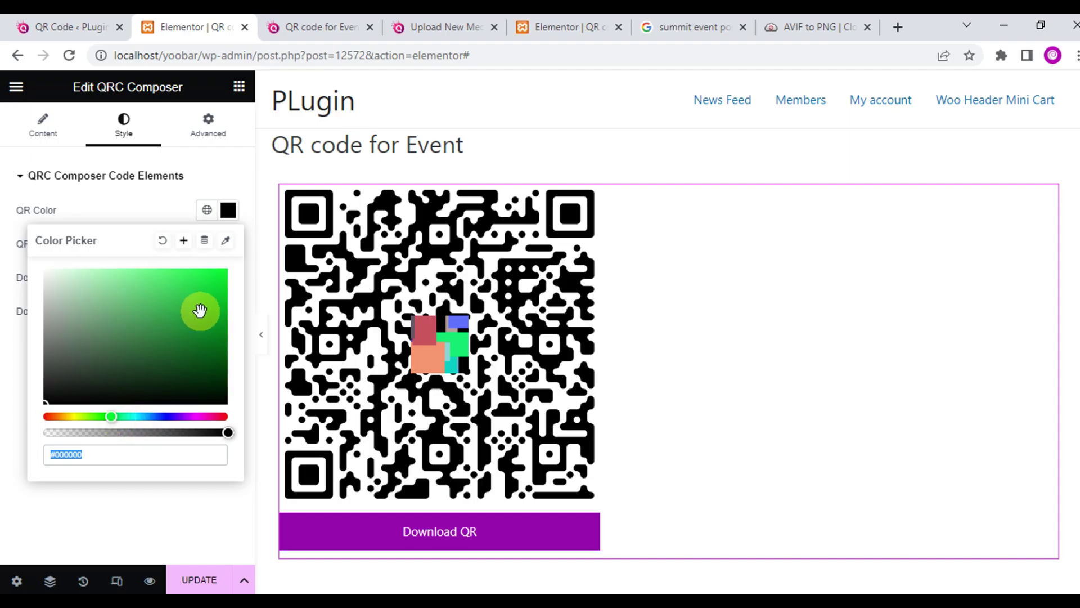
{"action": "left_click", "coordinate": [150, 416]}
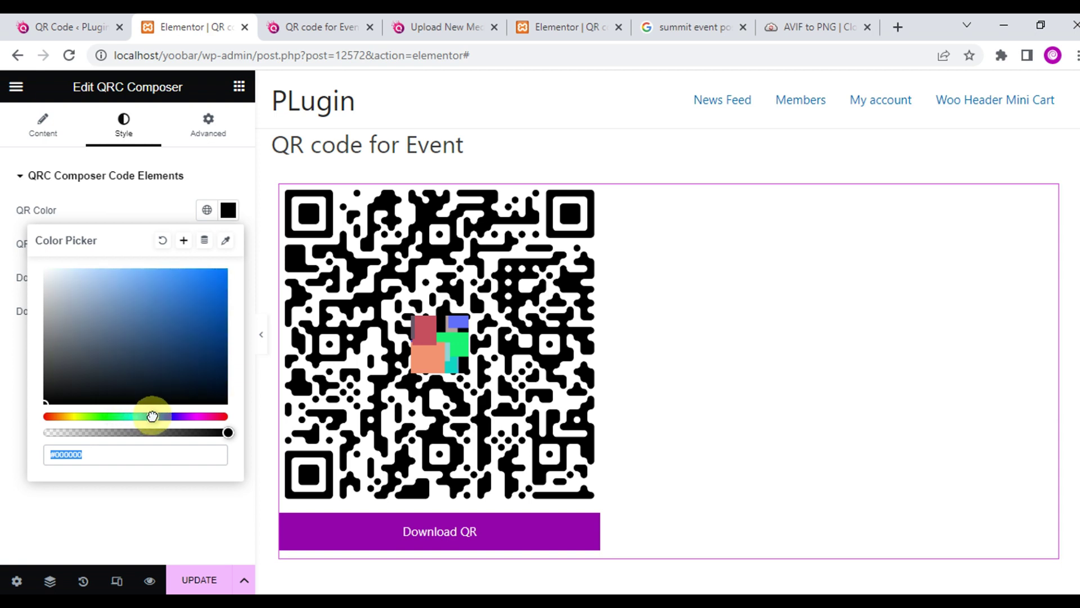
{"action": "left_click", "coordinate": [216, 298]}
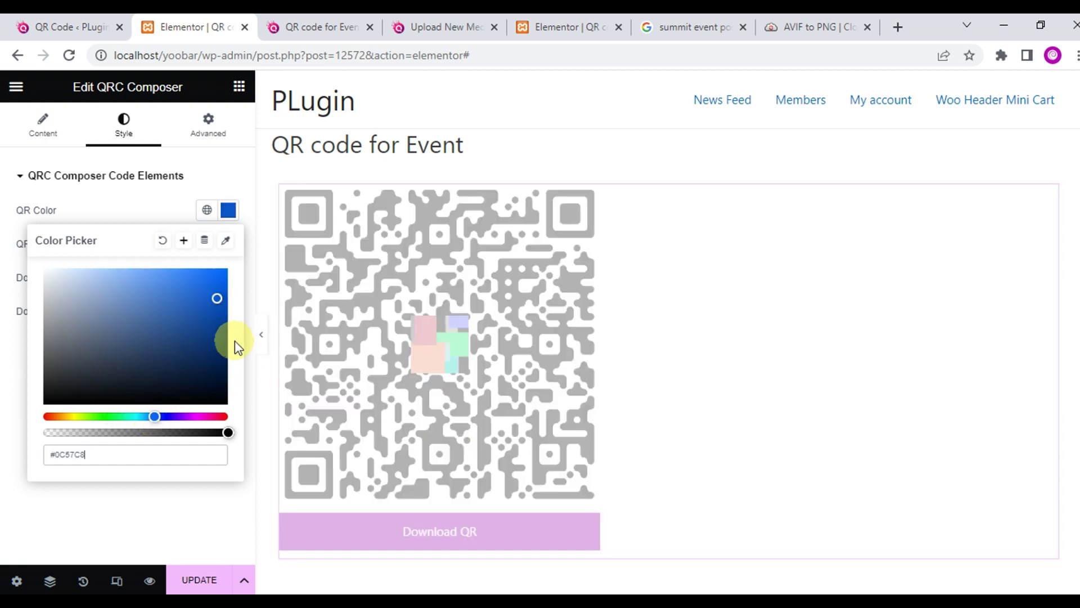
{"action": "left_click", "coordinate": [5, 366]}
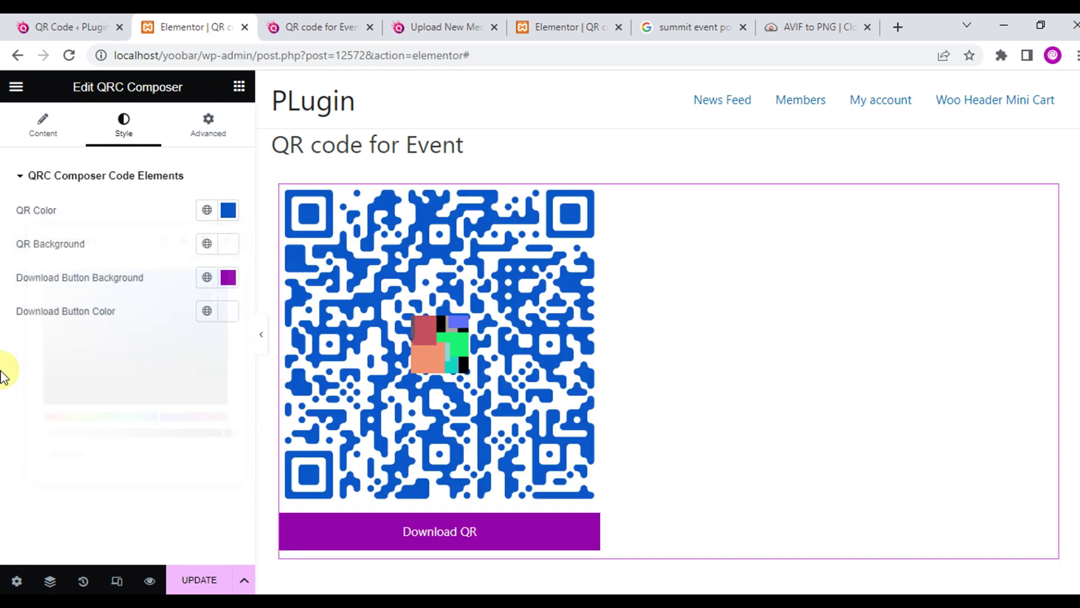
{"action": "left_click", "coordinate": [228, 277]}
{"action": "left_click", "coordinate": [105, 439]}
{"action": "left_click", "coordinate": [96, 494]}
Save the page, then download Music Event 2023.png and open it in Photos.
{"action": "left_click", "coordinate": [188, 590]}
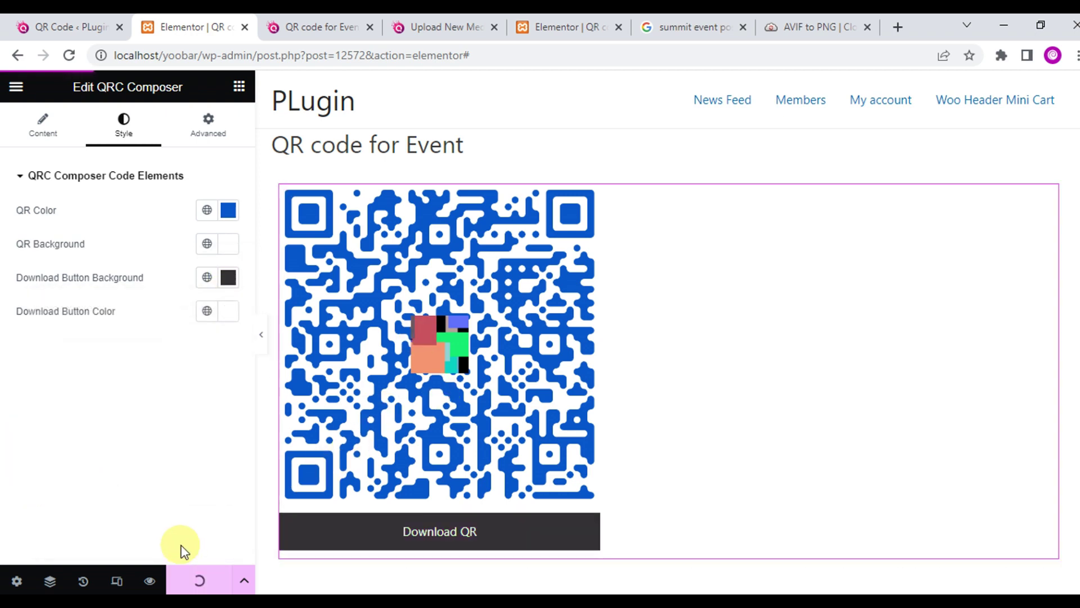
{"action": "left_click", "coordinate": [43, 125]}
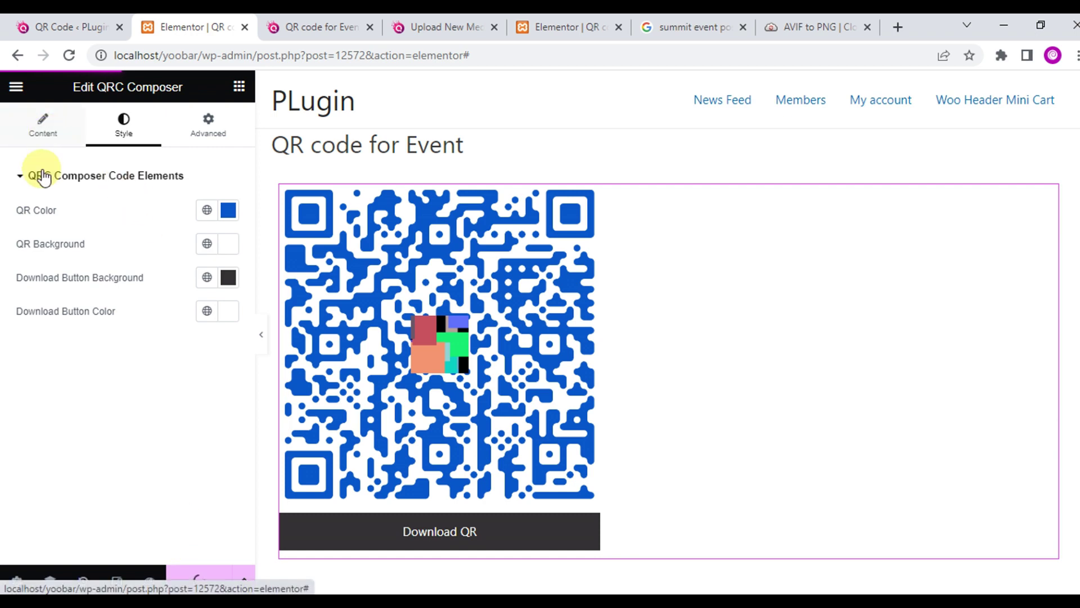
{"action": "scroll", "coordinate": [79, 325], "scroll_direction": "down", "scroll_amount": 2}
{"action": "scroll", "coordinate": [91, 345], "scroll_direction": "up", "scroll_amount": 2}
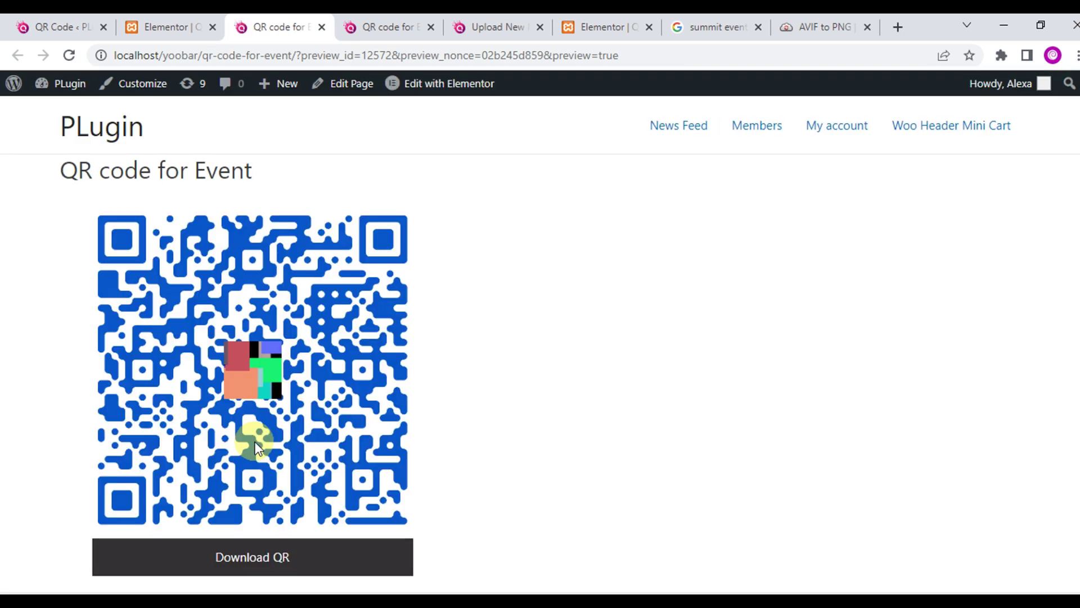
{"action": "scroll", "coordinate": [236, 464], "scroll_direction": "down", "scroll_amount": 1}
{"action": "left_click", "coordinate": [221, 488]}
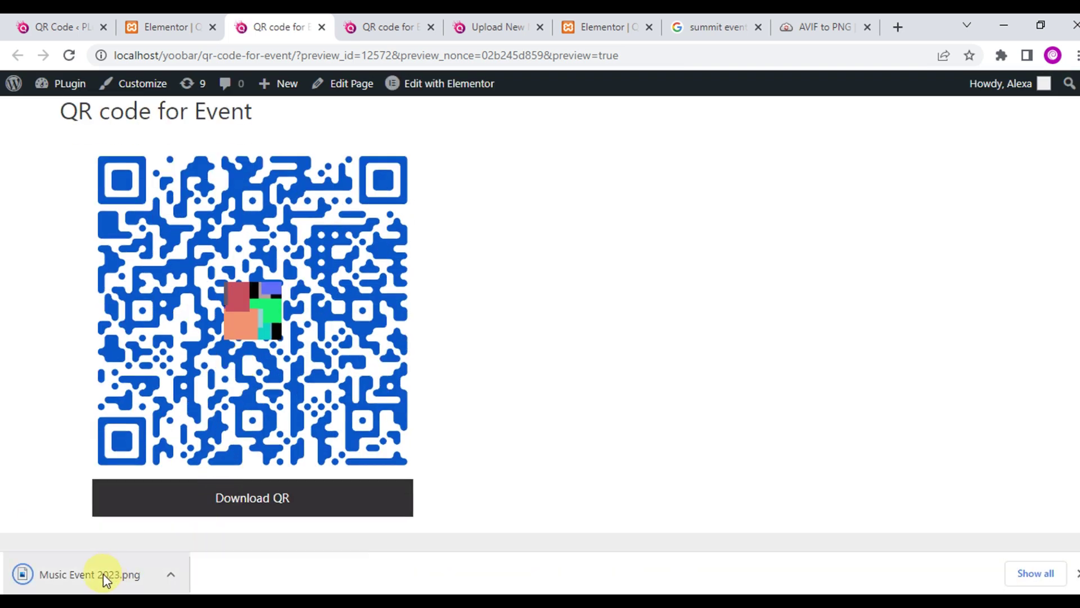
{"action": "left_click", "coordinate": [103, 573]}
{"action": "scroll", "coordinate": [521, 391], "scroll_direction": "up", "scroll_amount": 3}
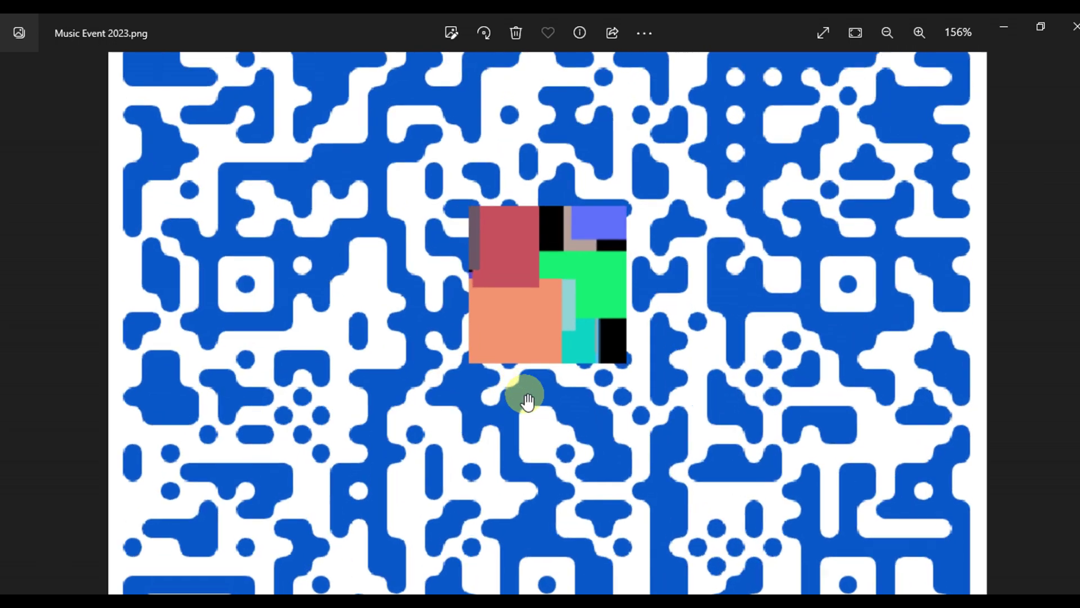